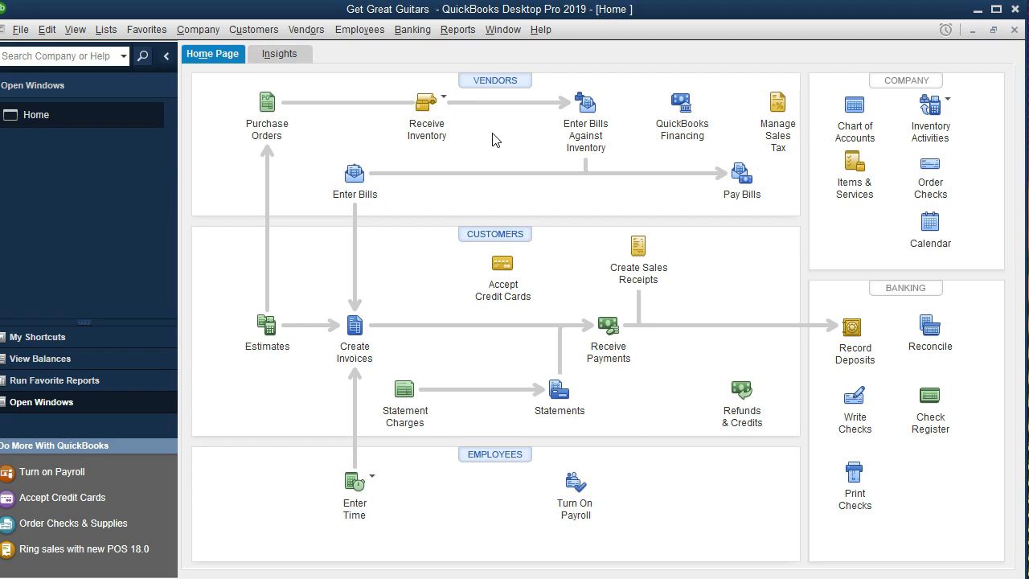
- Open the Vendor Center to view the company's vendor list
{"action": "left_click", "coordinate": [499, 84]}
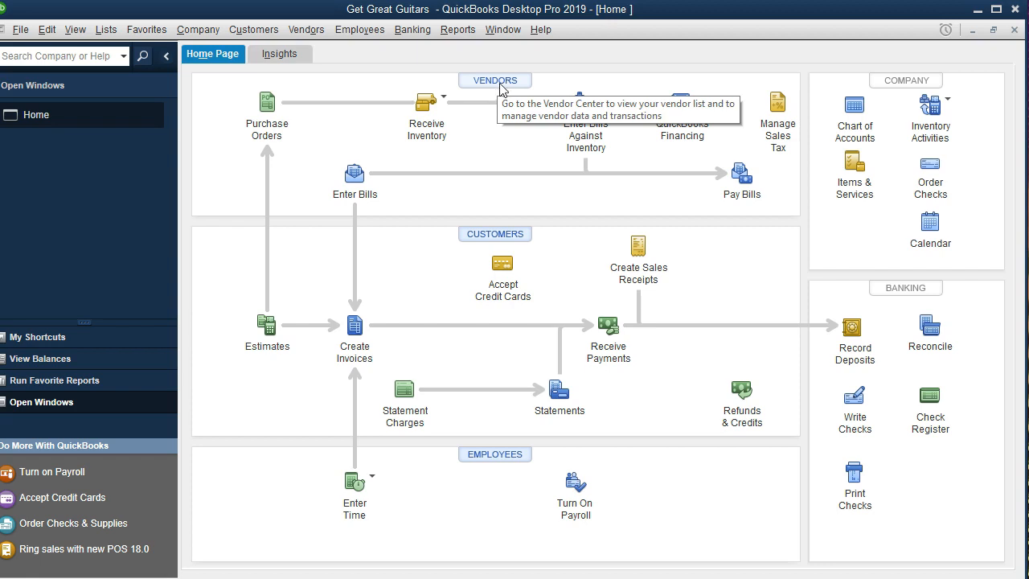
{"action": "left_click", "coordinate": [313, 30]}
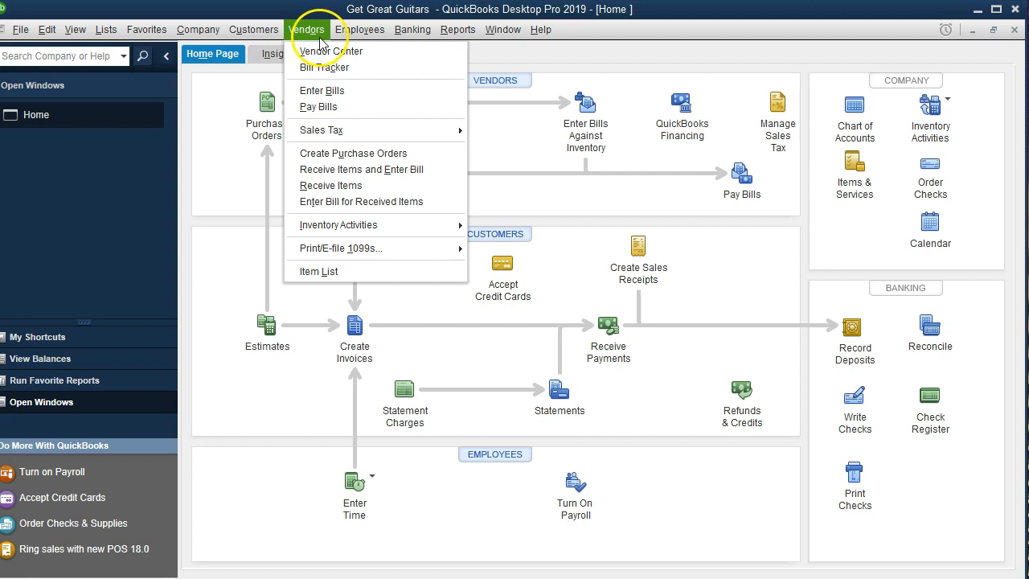
{"action": "left_click", "coordinate": [369, 54]}
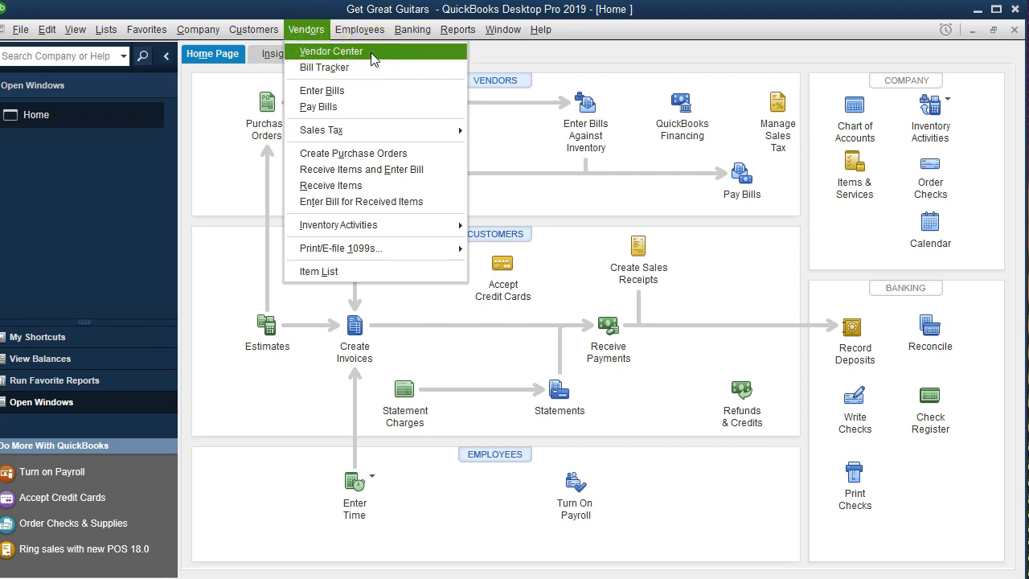
{"action": "left_click", "coordinate": [371, 53]}
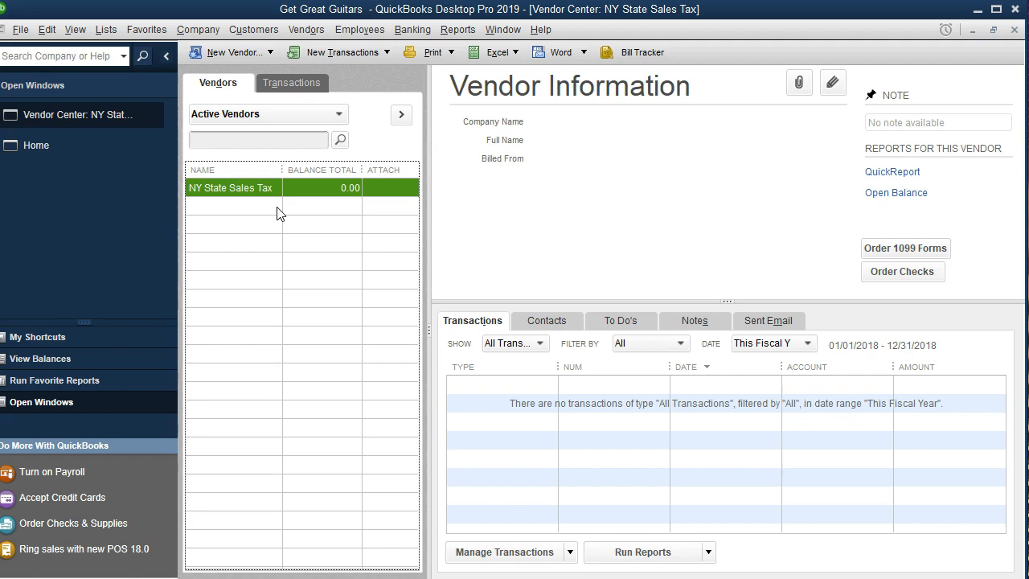
- Start a new vendor named Epiphone with an opening balance of 15,000 as of 12/31/2018
{"action": "left_click", "coordinate": [271, 54]}
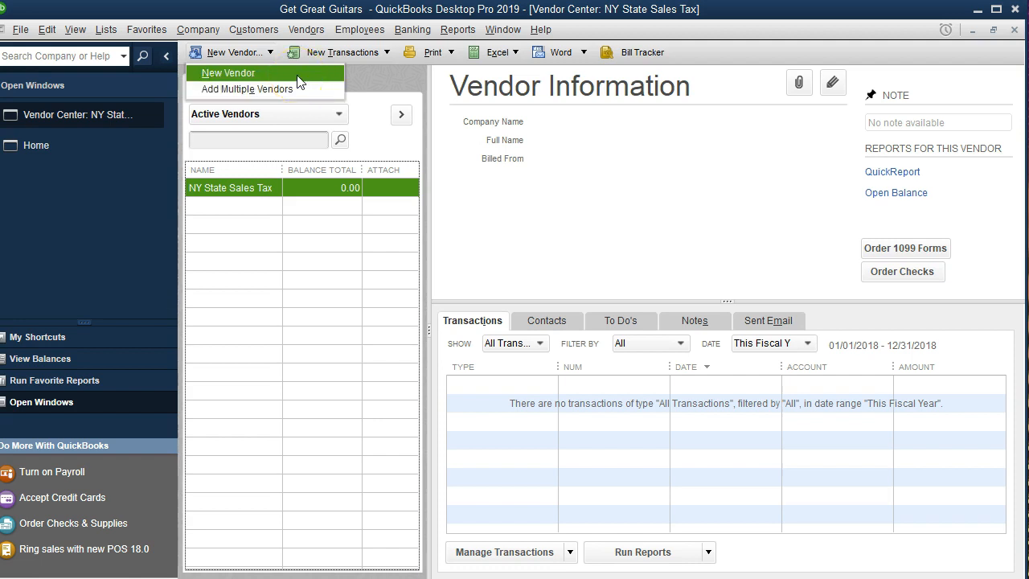
{"action": "left_click", "coordinate": [297, 76]}
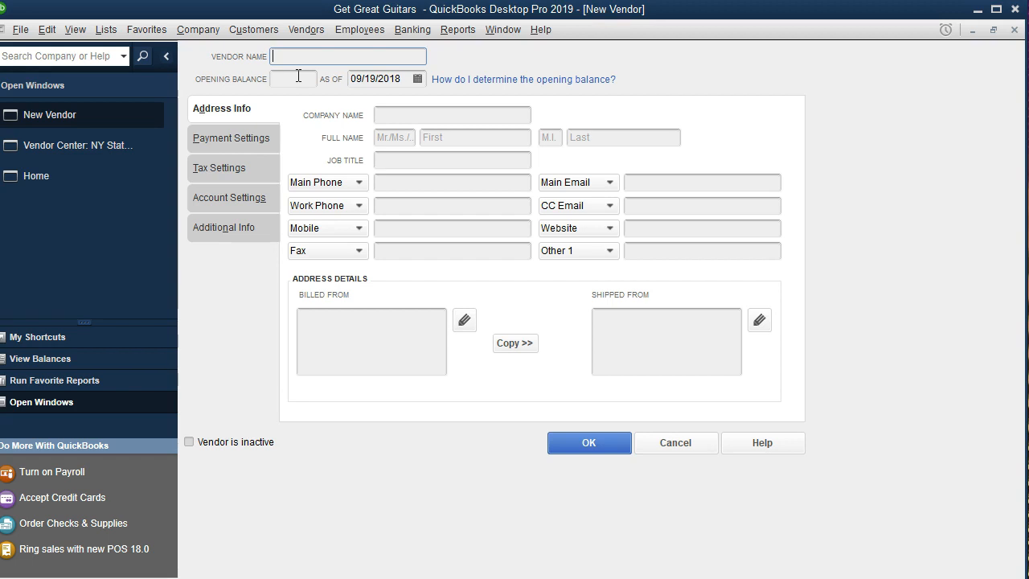
{"action": "type", "text": "Epiphone"}
{"action": "left_click", "coordinate": [298, 76]}
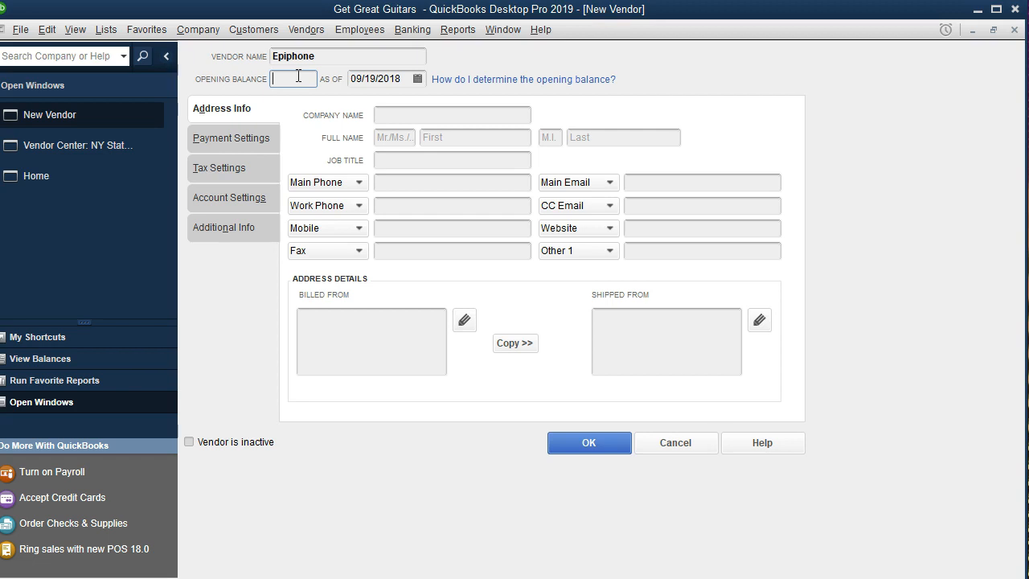
{"action": "type", "text": "15000"}
{"action": "key", "text": "Tab"}
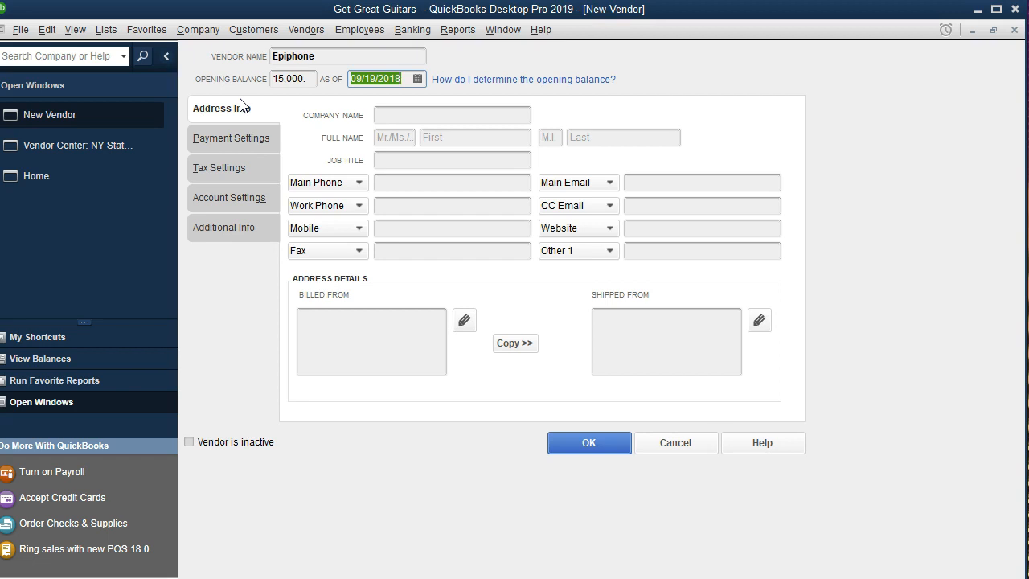
{"action": "left_click", "coordinate": [324, 95]}
{"action": "type", "text": "12"}
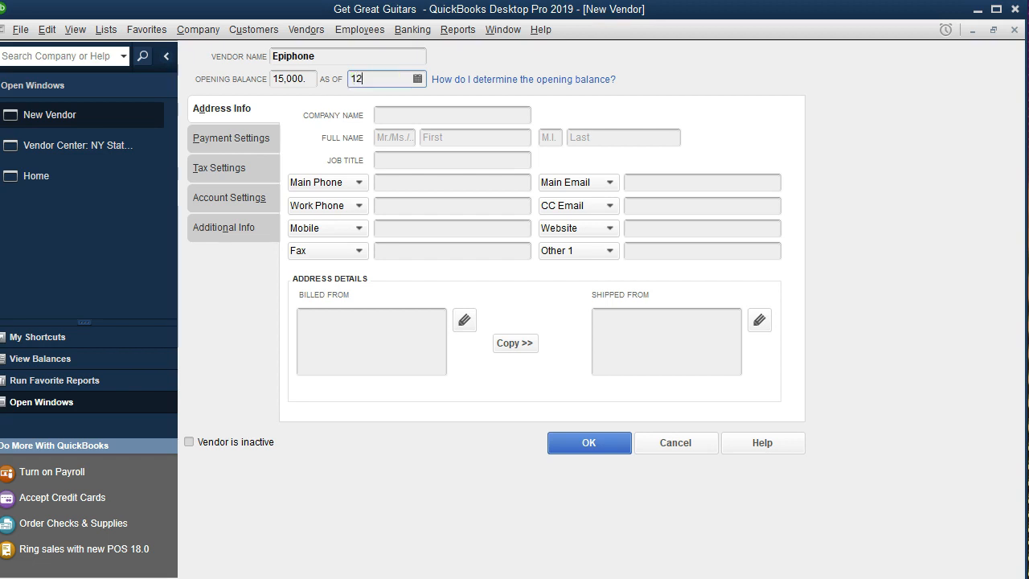
{"action": "type", "text": "/31/2018"}
{"action": "key", "text": "Tab"}
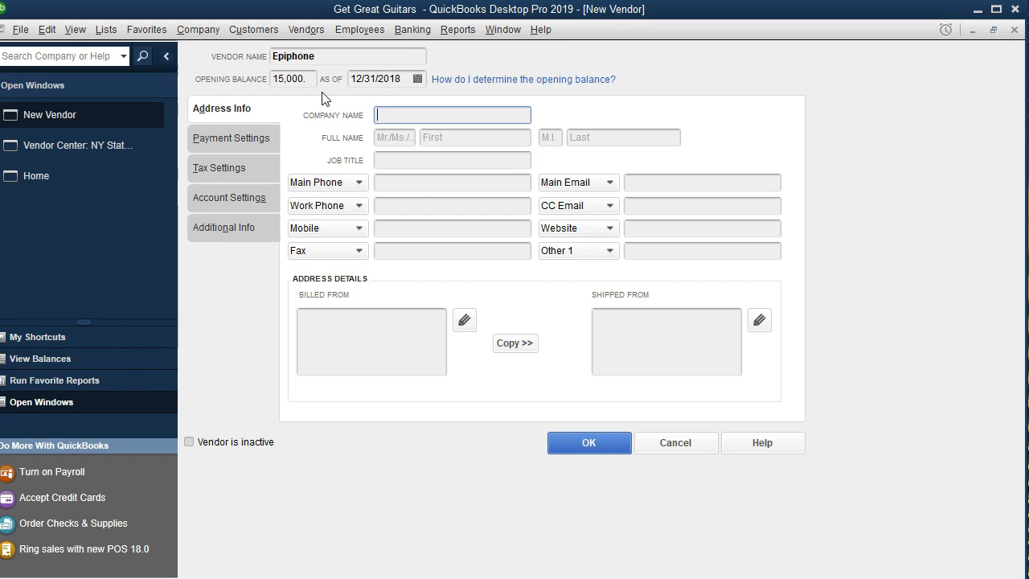
- Enter Epiphone as the company name in the new vendor's address information
{"action": "type", "text": "Epiphone"}
{"action": "key", "text": "Tab"}
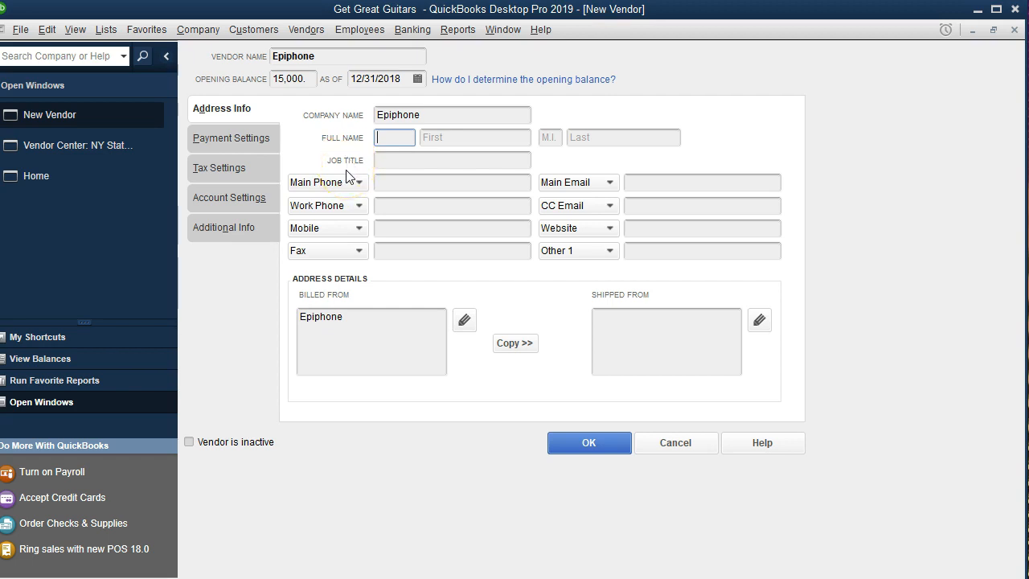
{"action": "left_click", "coordinate": [394, 180]}
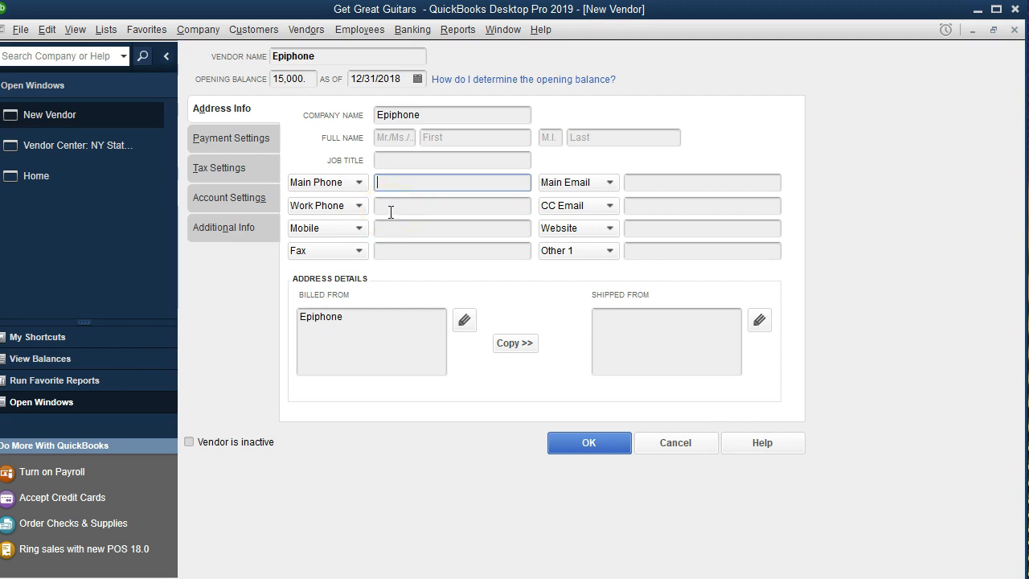
{"action": "left_click", "coordinate": [398, 326]}
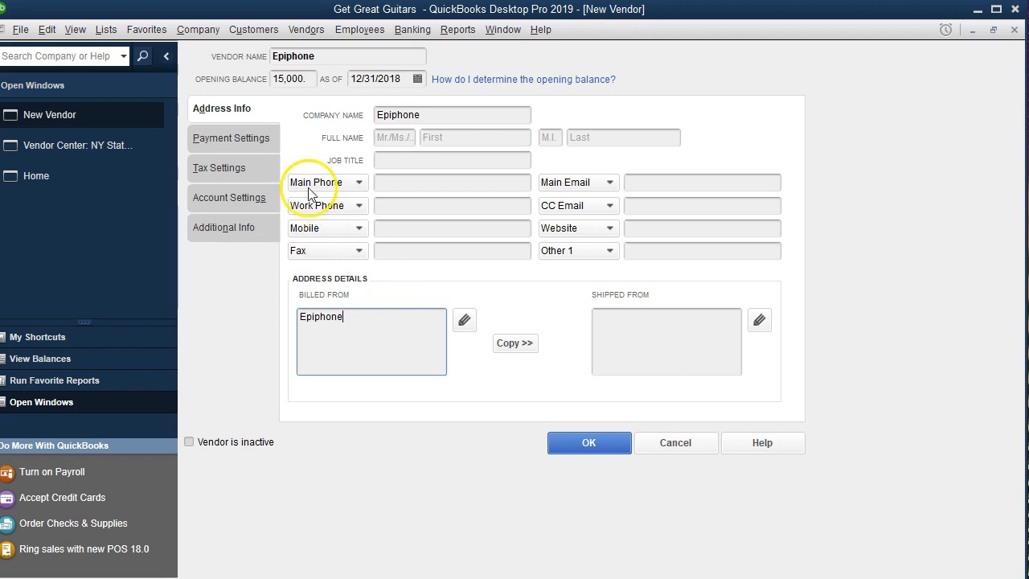
- Review the new vendor's payment, tax, account and additional info settings and save the vendor
{"action": "left_click", "coordinate": [245, 137]}
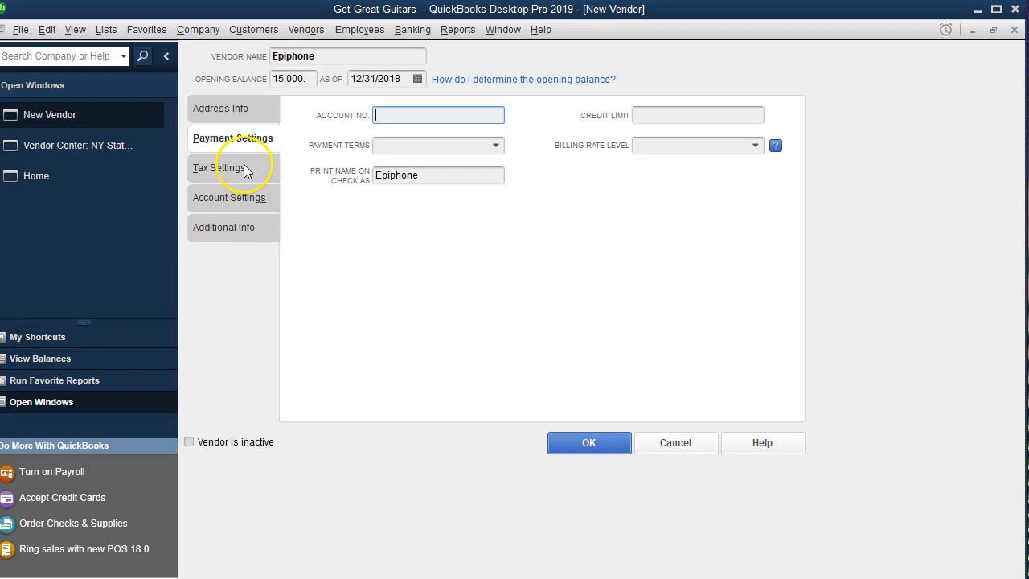
{"action": "left_click", "coordinate": [244, 165]}
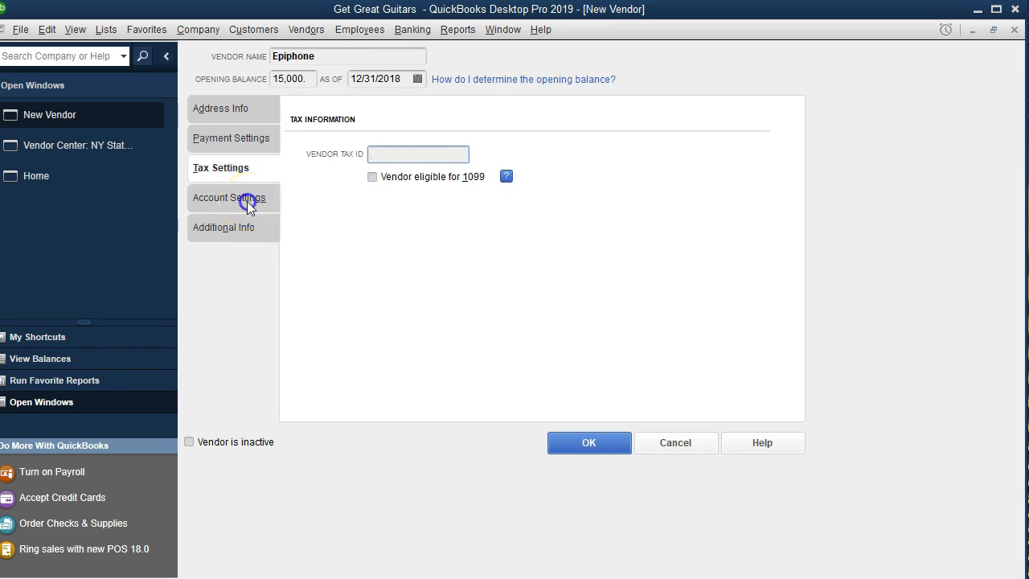
{"action": "left_click", "coordinate": [247, 201]}
{"action": "left_click", "coordinate": [245, 225]}
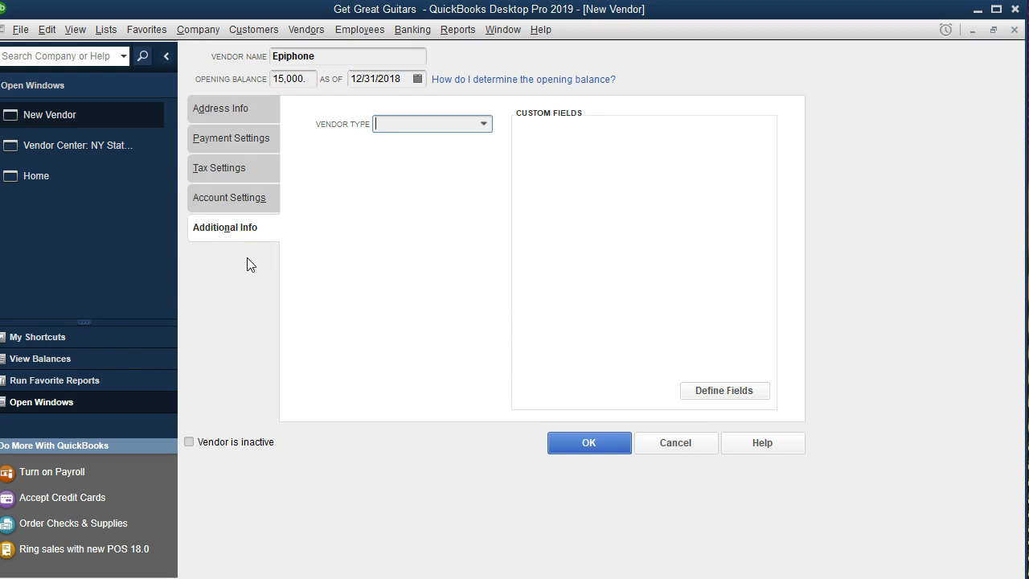
{"action": "left_click", "coordinate": [561, 443]}
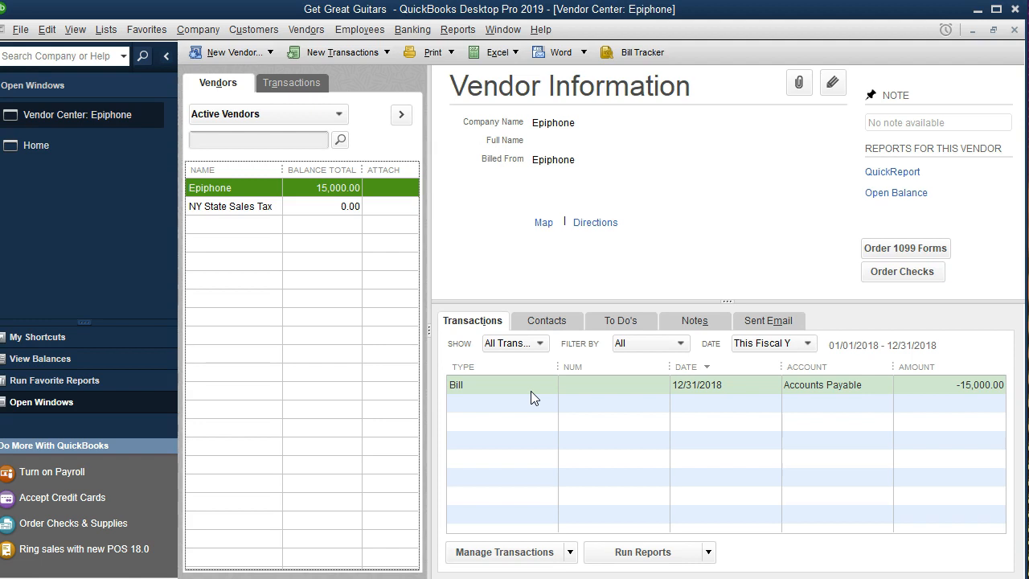
- Run the Balance Sheet Standard report with an as-of date of 12/31/2019
{"action": "left_click", "coordinate": [460, 32]}
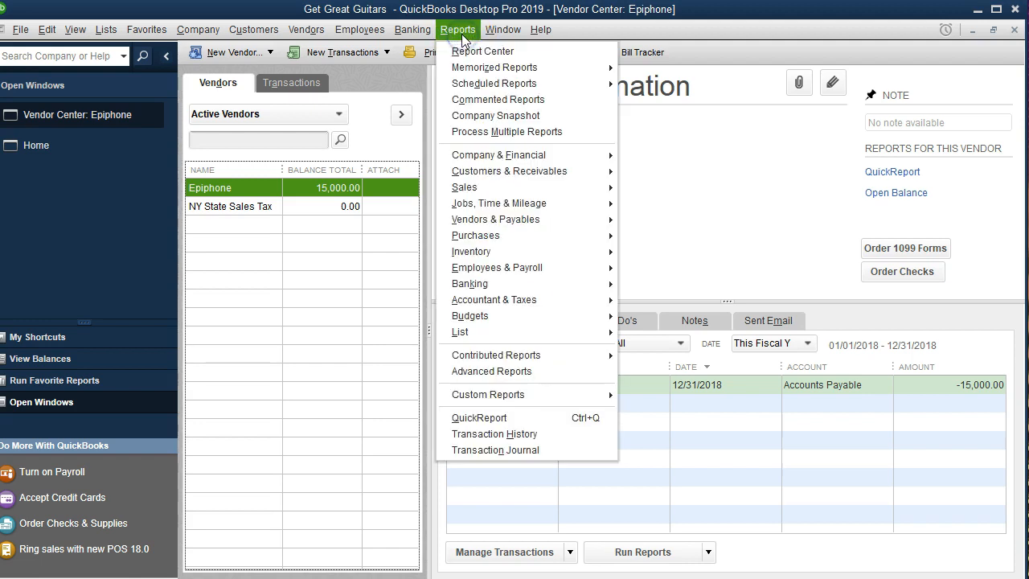
{"action": "mouse_move", "coordinate": [574, 160]}
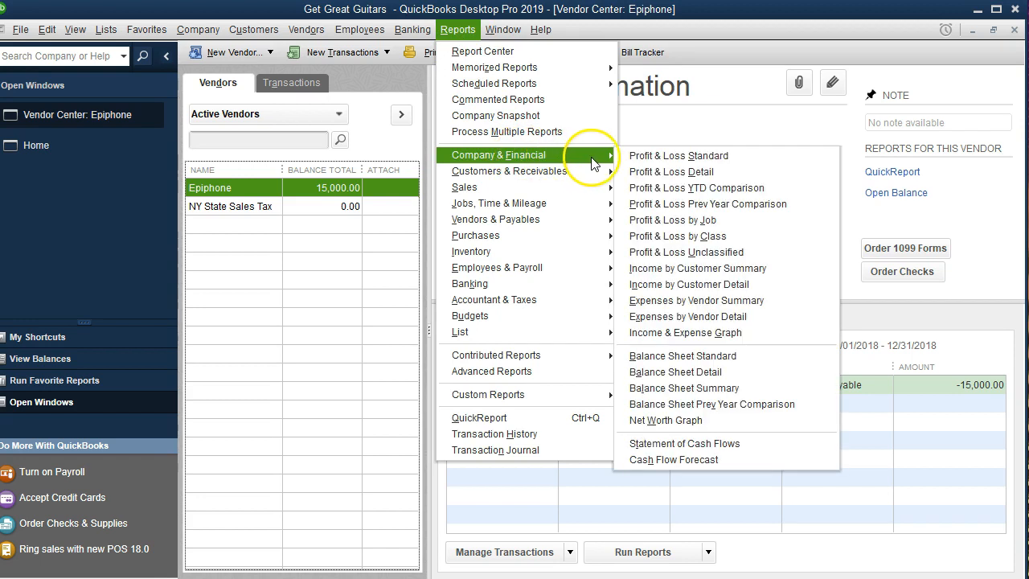
{"action": "left_click", "coordinate": [754, 359]}
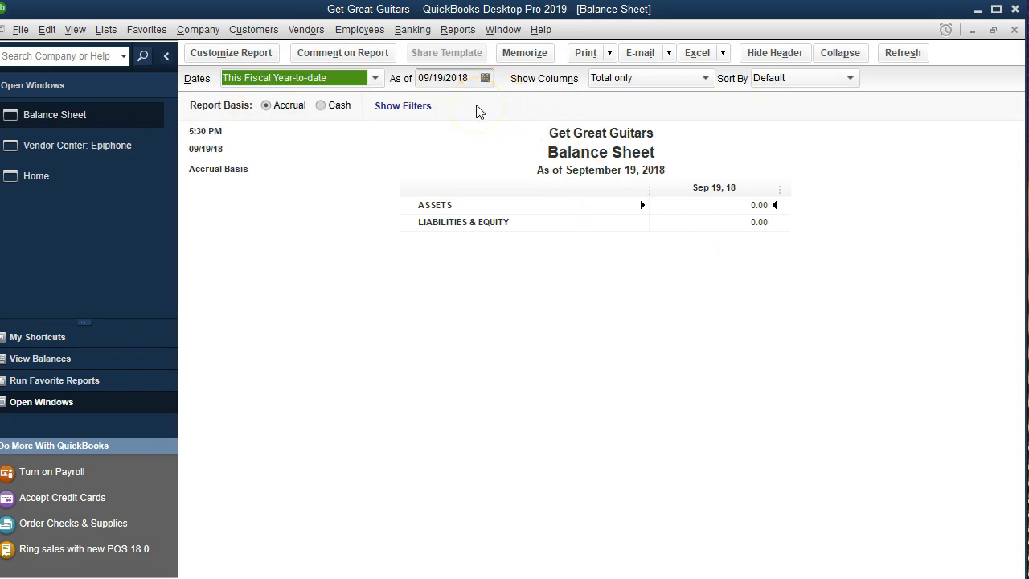
{"action": "key", "text": "Tab"}
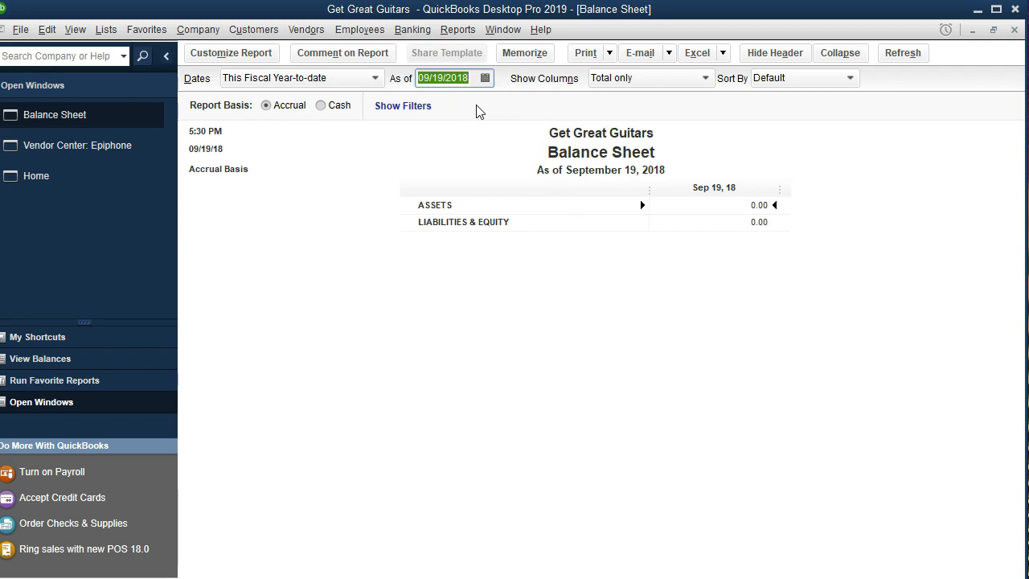
{"action": "type", "text": "1231"}
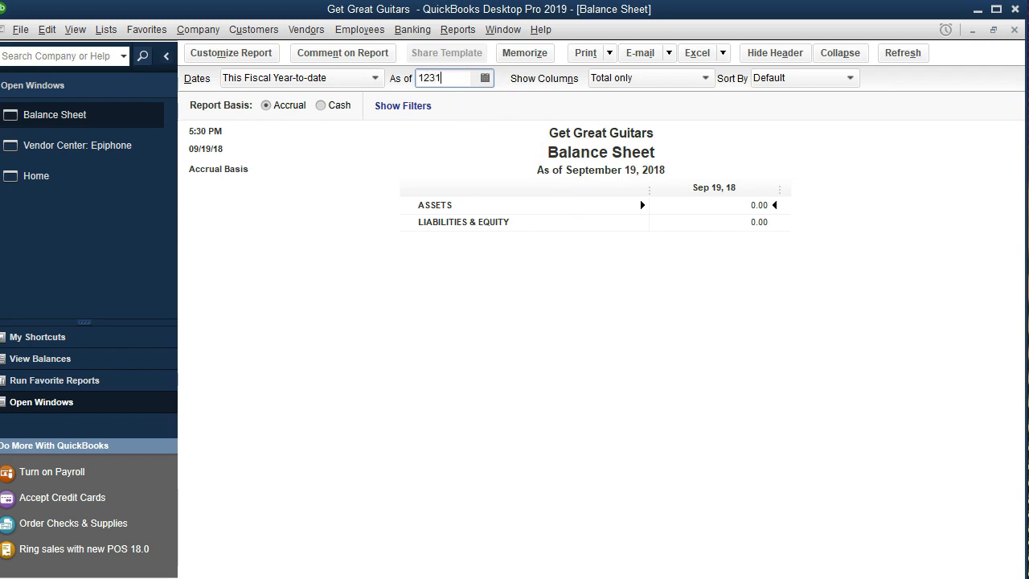
{"action": "type", "text": "19"}
{"action": "key", "text": "Tab"}
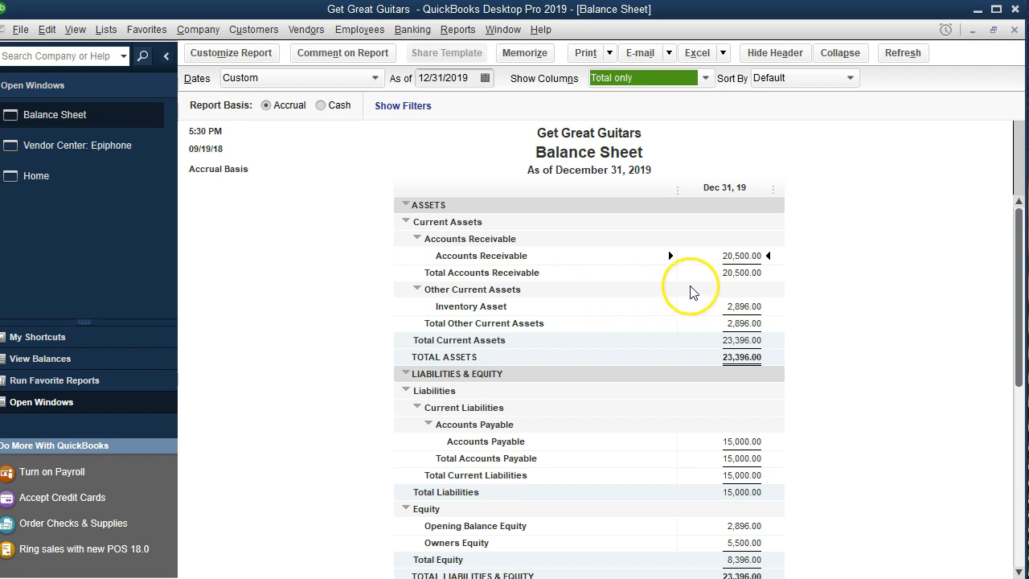
- Drill down from the balance sheet into the Accounts Payable transactions and set the report's start date to 12/31/2018
{"action": "left_click", "coordinate": [730, 255]}
{"action": "scroll", "coordinate": [730, 256], "scroll_direction": "down", "scroll_amount": 1}
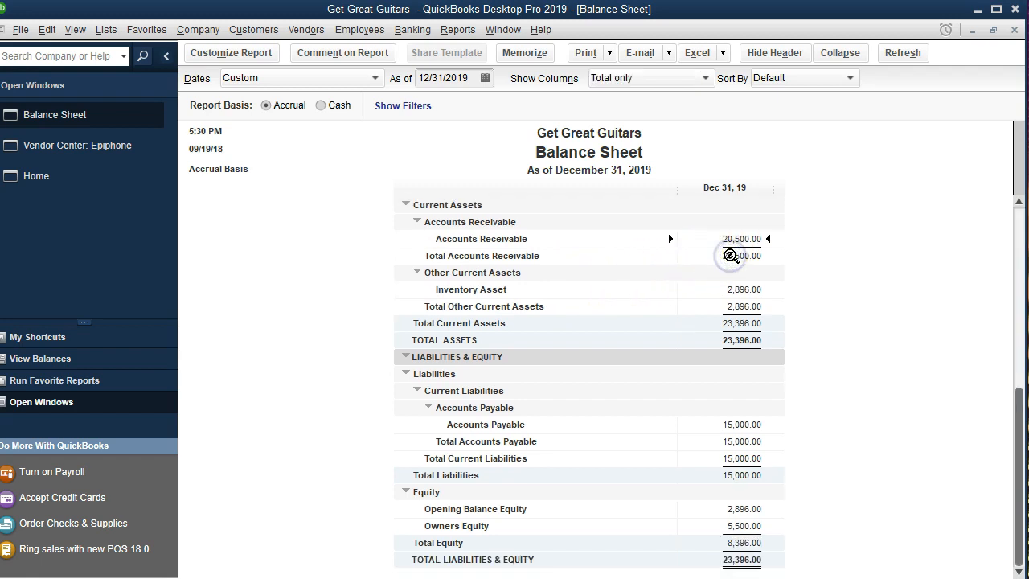
{"action": "left_click", "coordinate": [765, 424]}
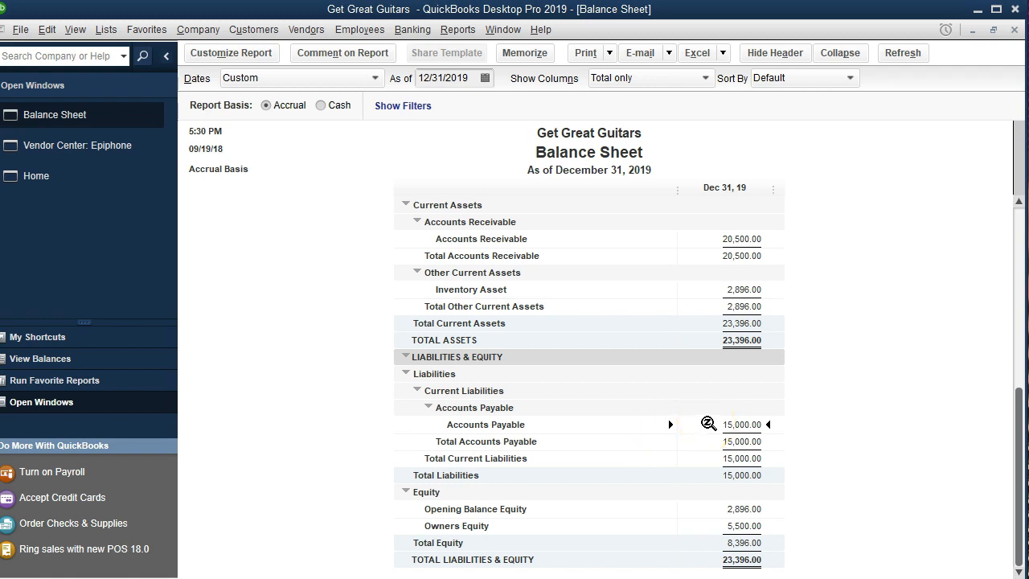
{"action": "double_click", "coordinate": [708, 423]}
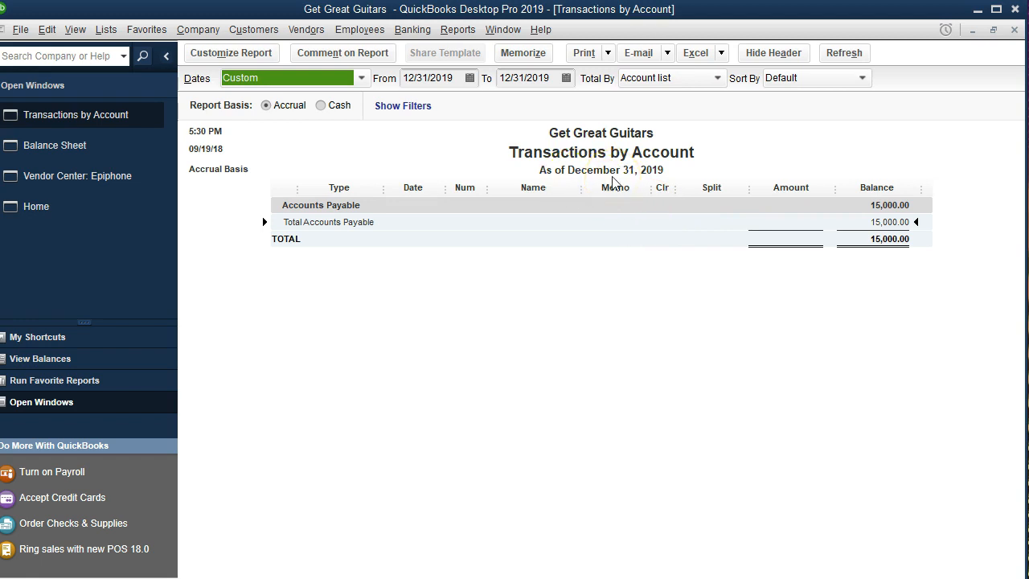
{"action": "left_click", "coordinate": [458, 77]}
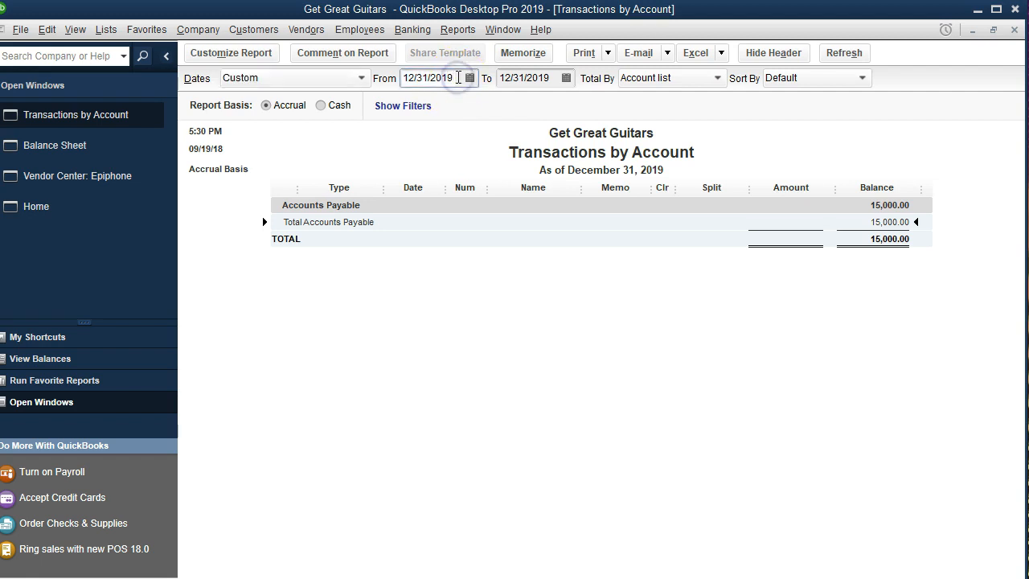
{"action": "key", "text": "BackSpace"}
{"action": "type", "text": "8"}
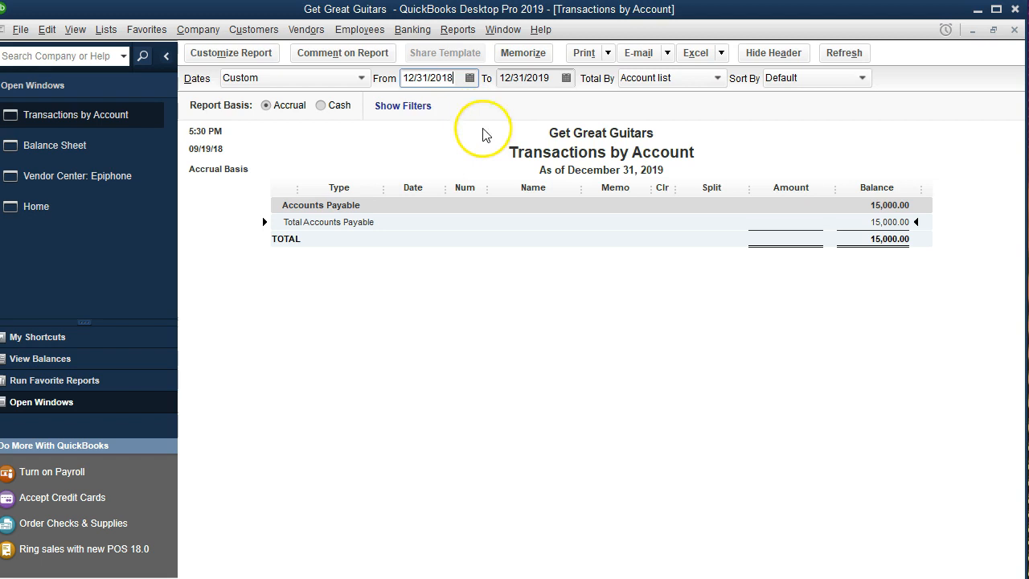
{"action": "left_click", "coordinate": [519, 344]}
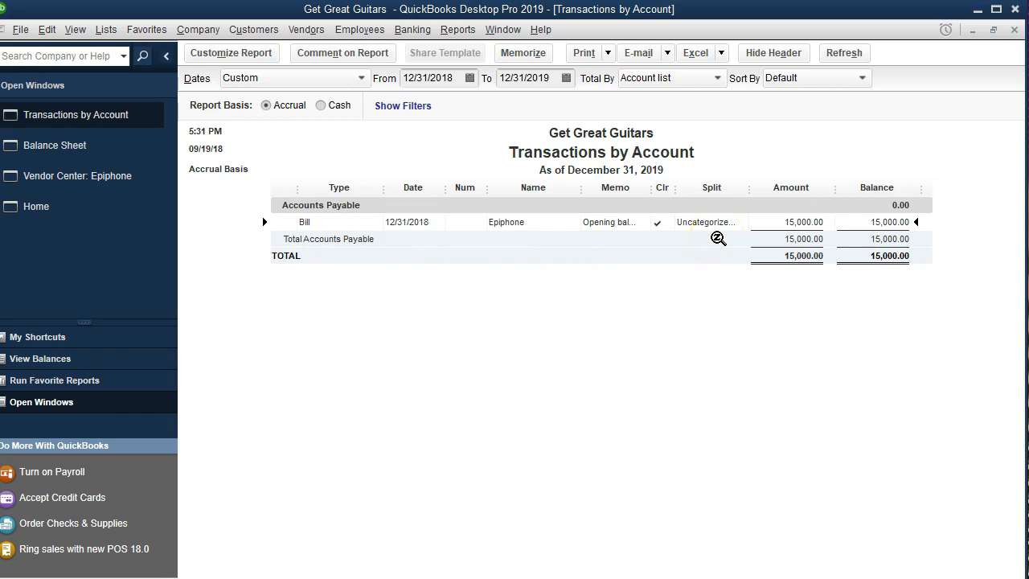
- Open Epiphone's opening balance bill, widen its expense account column to read the account, and return to the balance sheet
{"action": "left_click", "coordinate": [715, 231]}
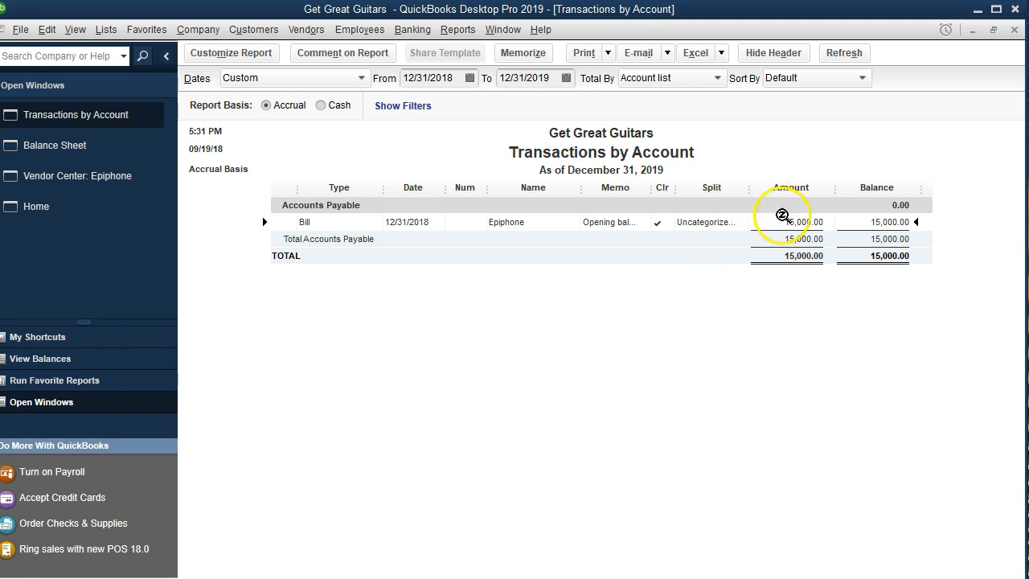
{"action": "double_click", "coordinate": [776, 223]}
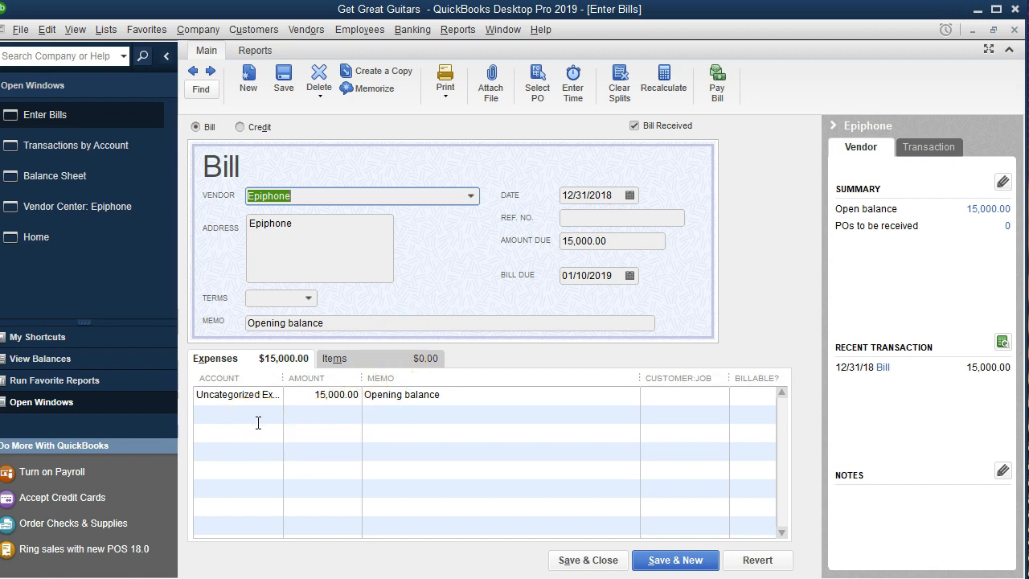
{"action": "left_click_drag", "start_coordinate": [283, 377], "coordinate": [323, 376]}
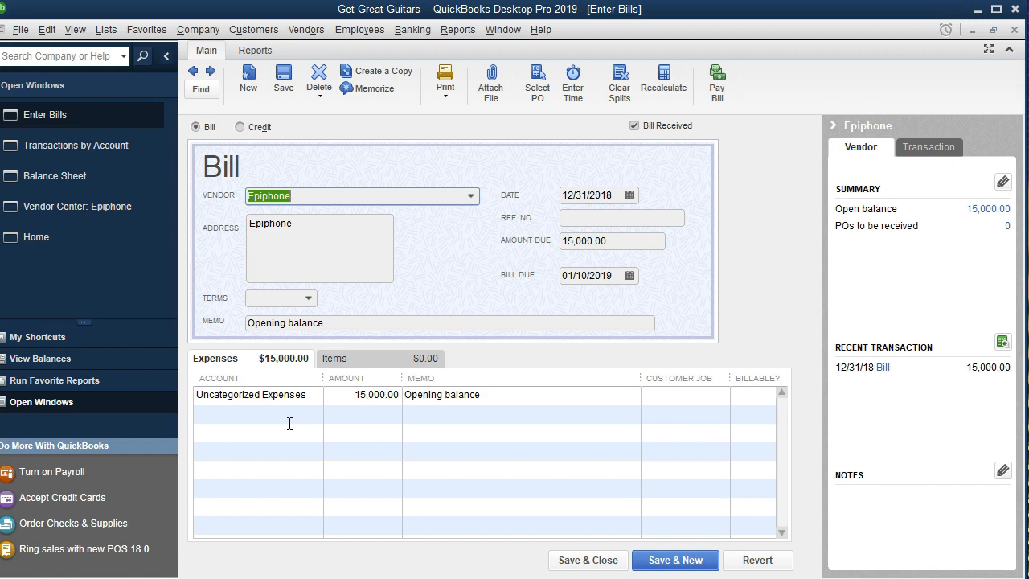
{"action": "left_click", "coordinate": [1016, 32]}
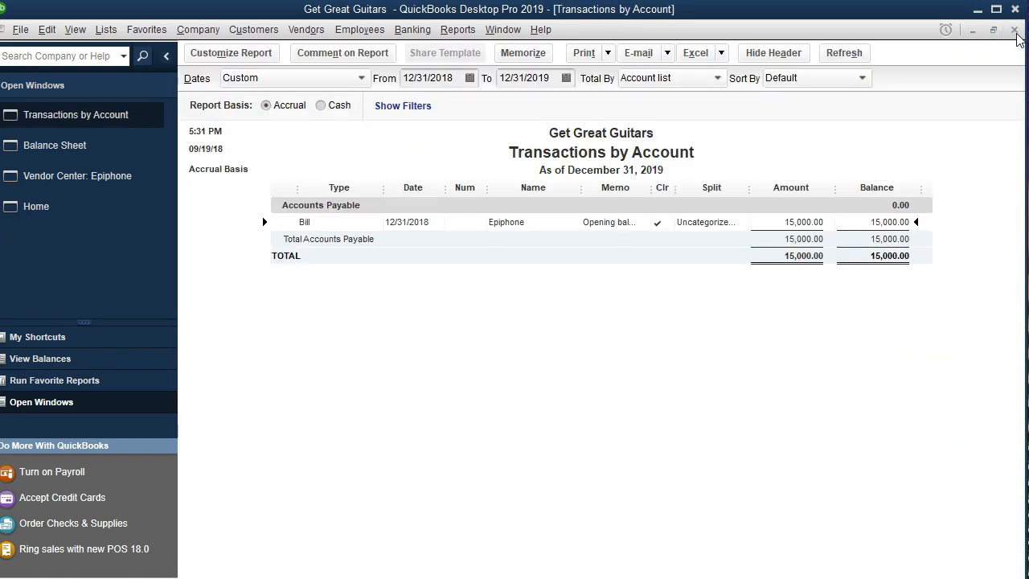
{"action": "left_click", "coordinate": [1015, 32]}
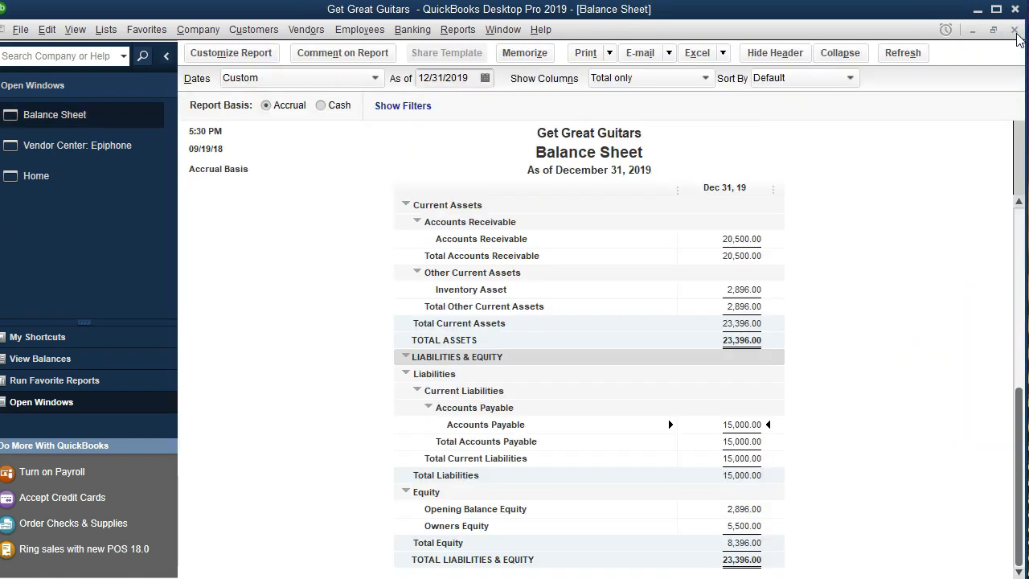
- Run the Profit & Loss Standard report for 01/01/2018 through 12/31/2018
{"action": "left_click", "coordinate": [456, 30]}
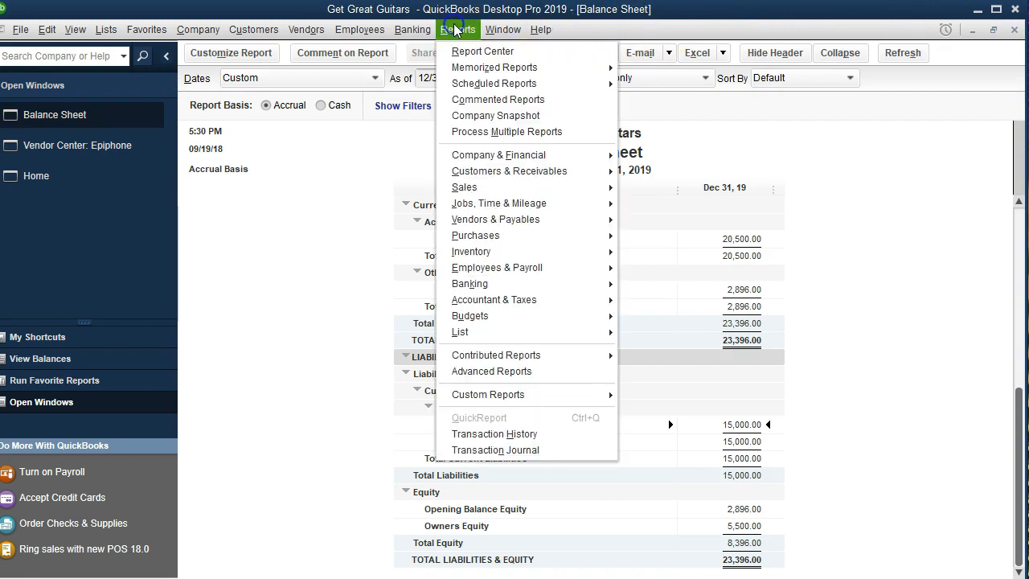
{"action": "mouse_move", "coordinate": [581, 155]}
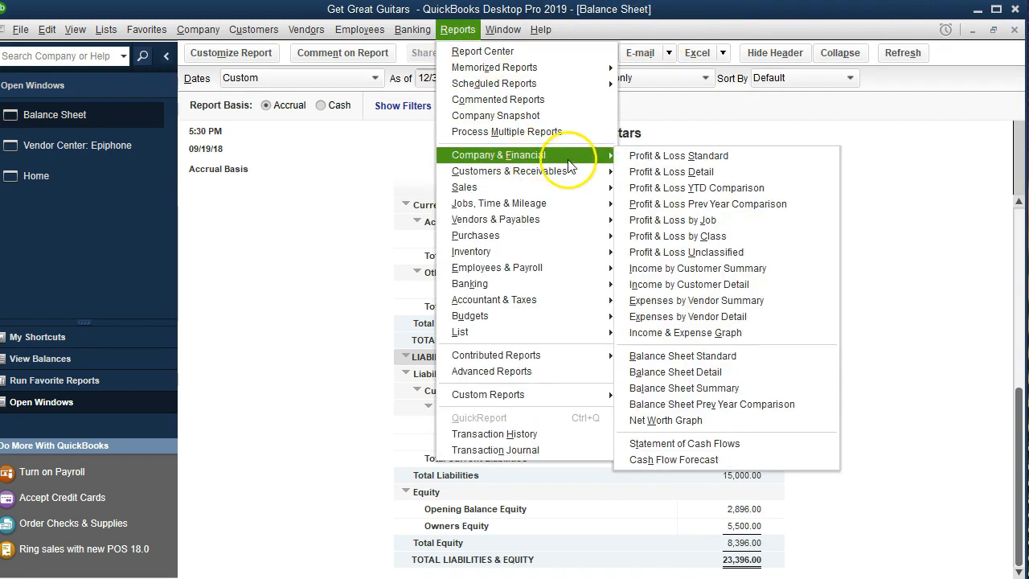
{"action": "left_click", "coordinate": [741, 162]}
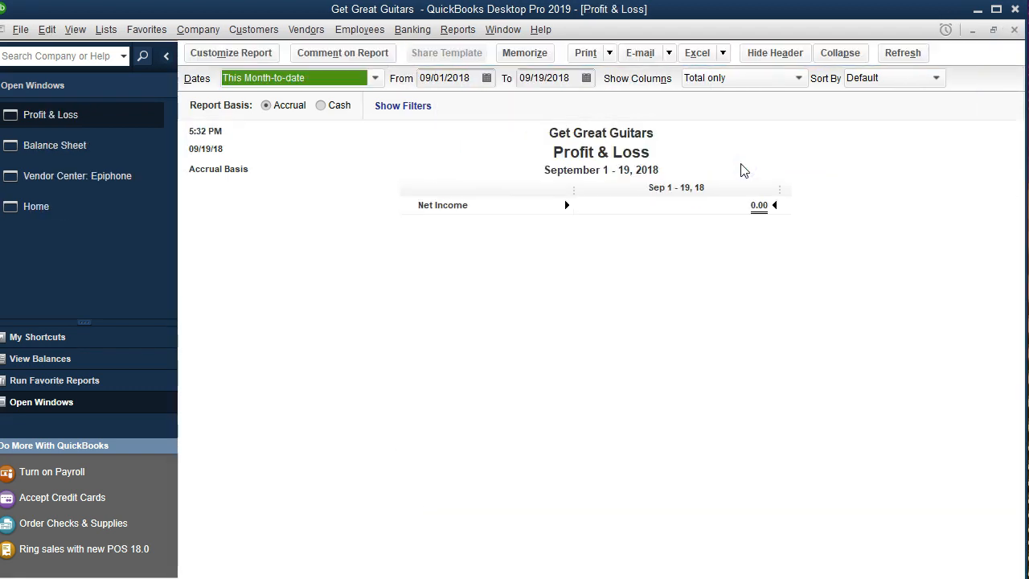
{"action": "key", "text": "Tab"}
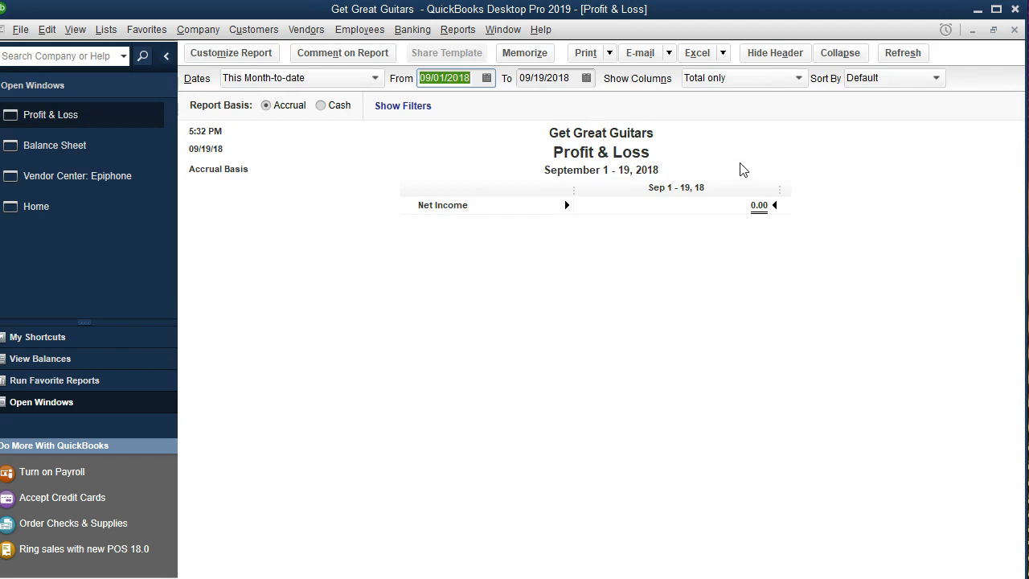
{"action": "type", "text": "0101"}
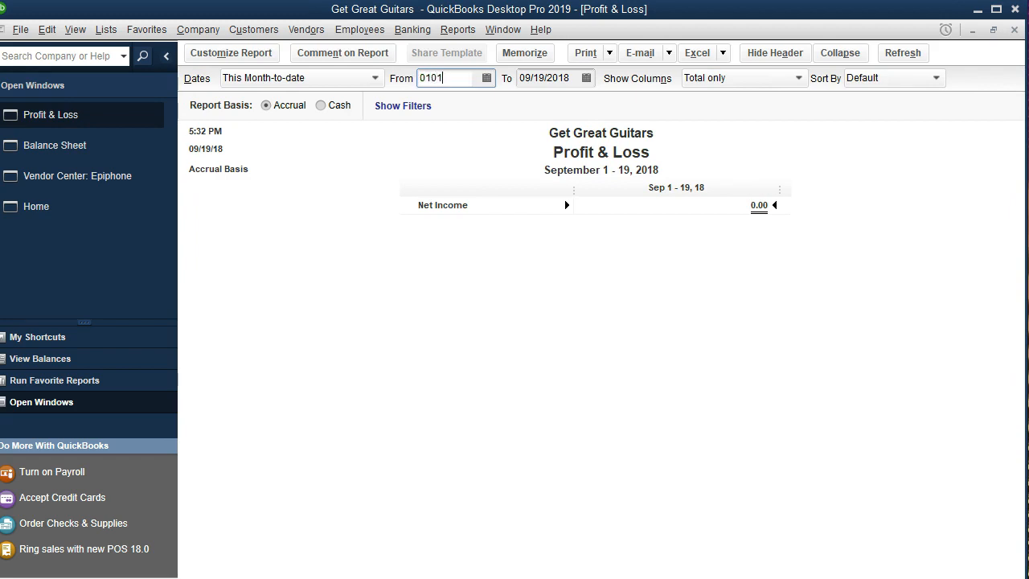
{"action": "type", "text": "18"}
{"action": "key", "text": "Tab"}
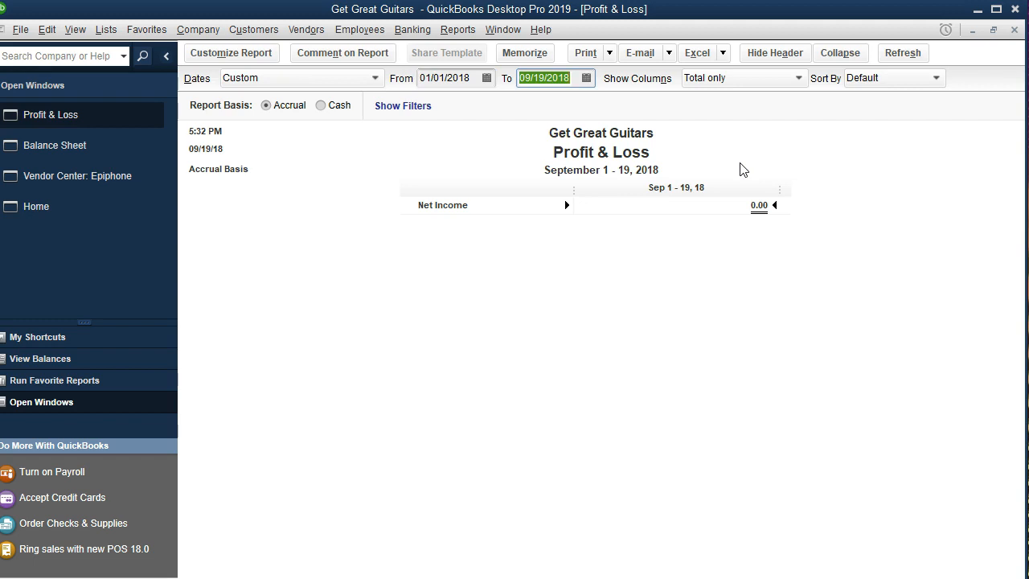
{"action": "type", "text": "123118"}
{"action": "key", "text": "Tab"}
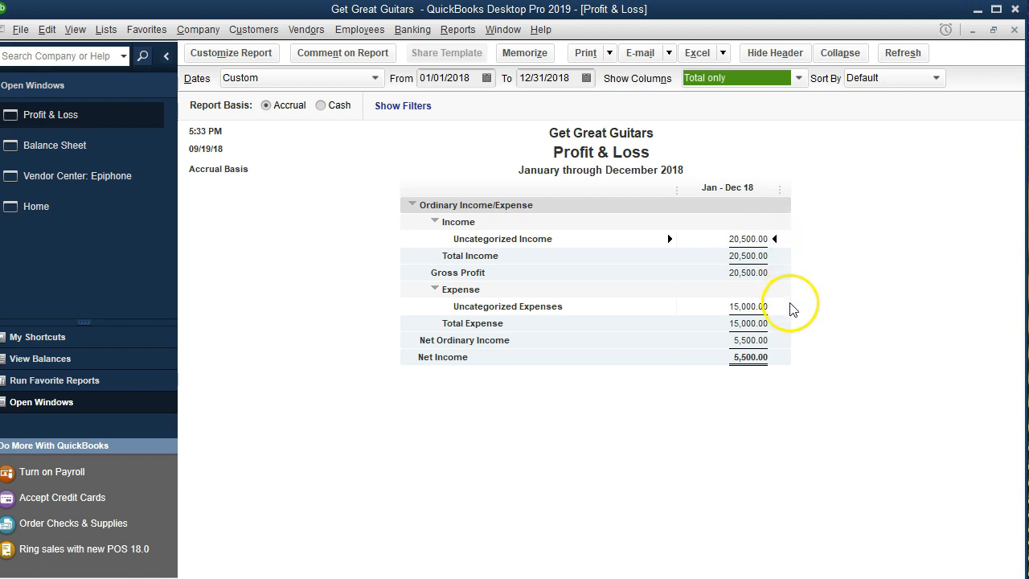
- Examine the Uncategorized Expenses and Uncategorized Income amounts on the Profit & Loss report
{"action": "left_click", "coordinate": [756, 307]}
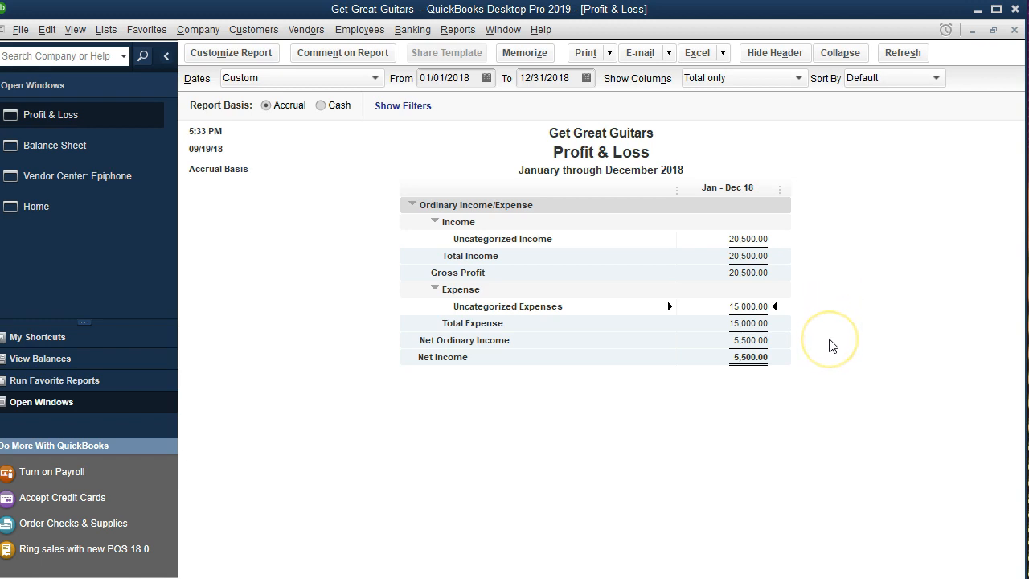
{"action": "left_click", "coordinate": [747, 238]}
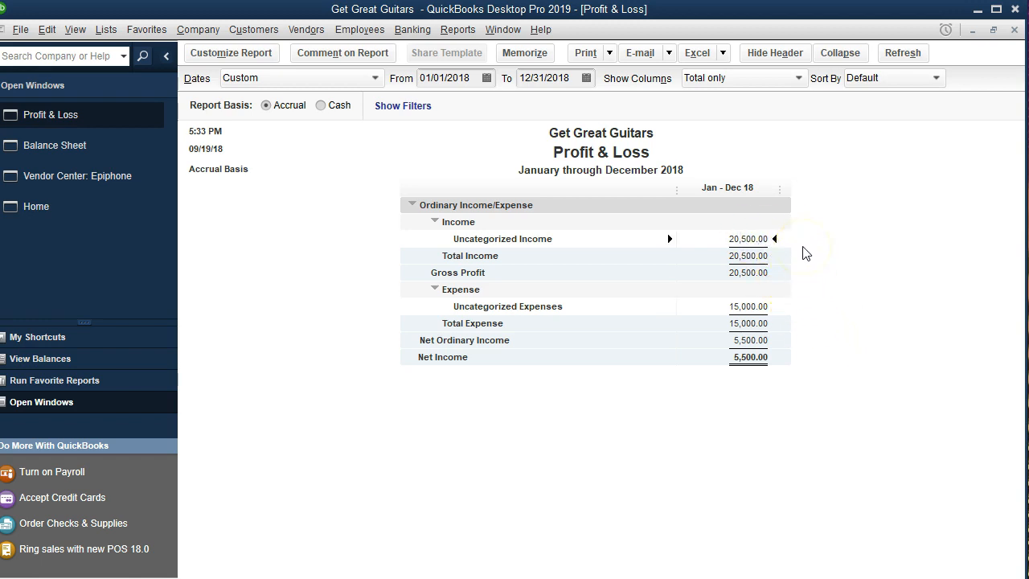
{"action": "left_click", "coordinate": [758, 307]}
{"action": "left_click", "coordinate": [760, 309]}
{"action": "left_click", "coordinate": [837, 314]}
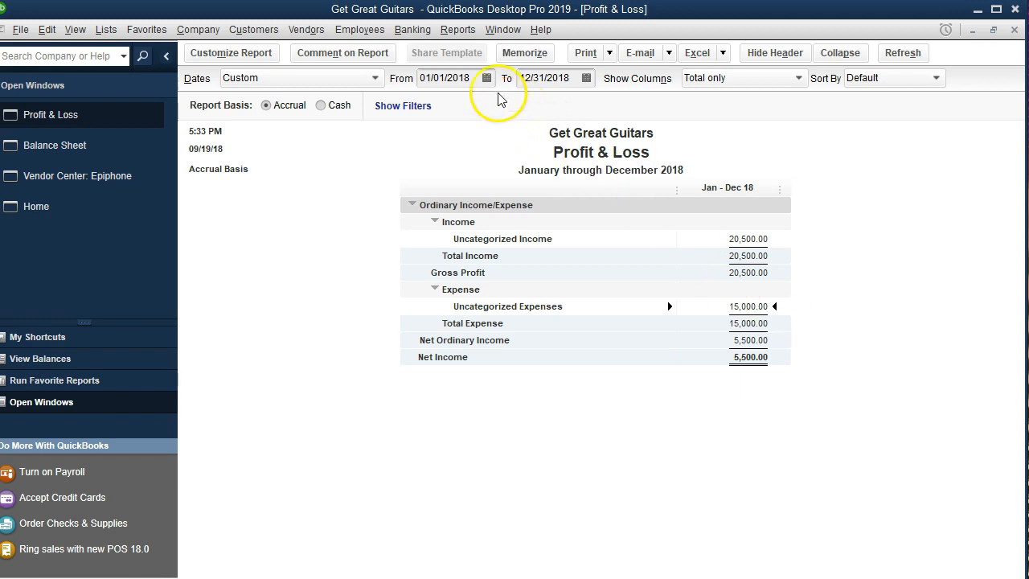
- Change the Profit & Loss period to 01/01/2019 through 12/31/2019 and check Owners Equity on the balance sheet
{"action": "left_click", "coordinate": [475, 78]}
{"action": "key", "text": "BackSpace"}
{"action": "type", "text": "9"}
{"action": "left_click", "coordinate": [577, 78]}
{"action": "key", "text": "BackSpace"}
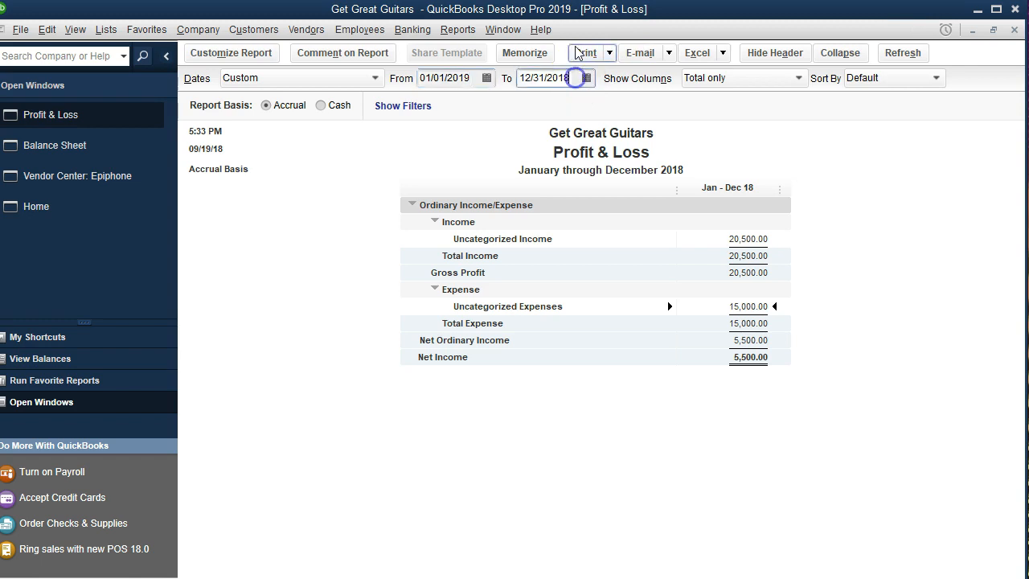
{"action": "type", "text": "9"}
{"action": "left_click", "coordinate": [578, 497]}
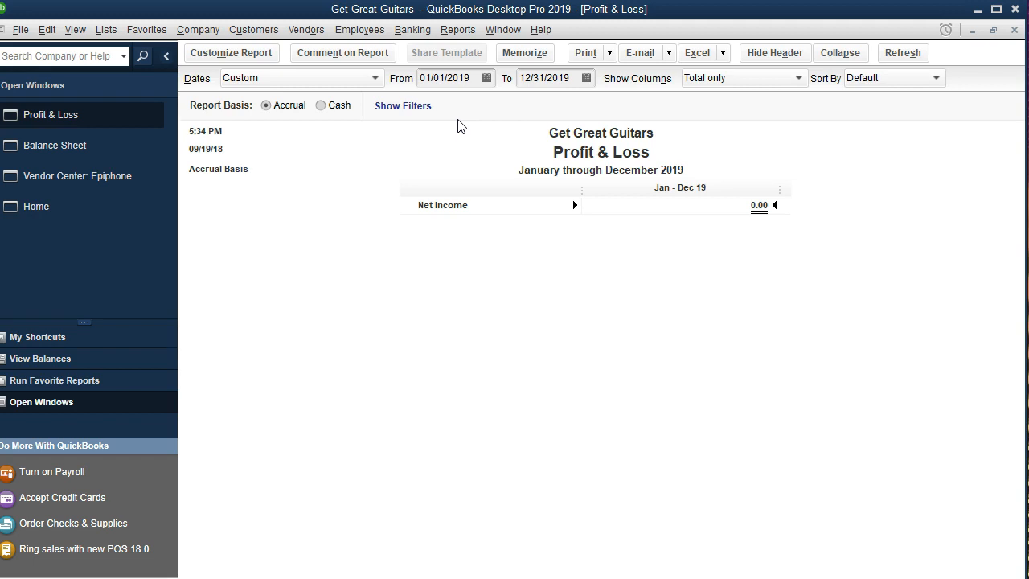
{"action": "left_click", "coordinate": [88, 149]}
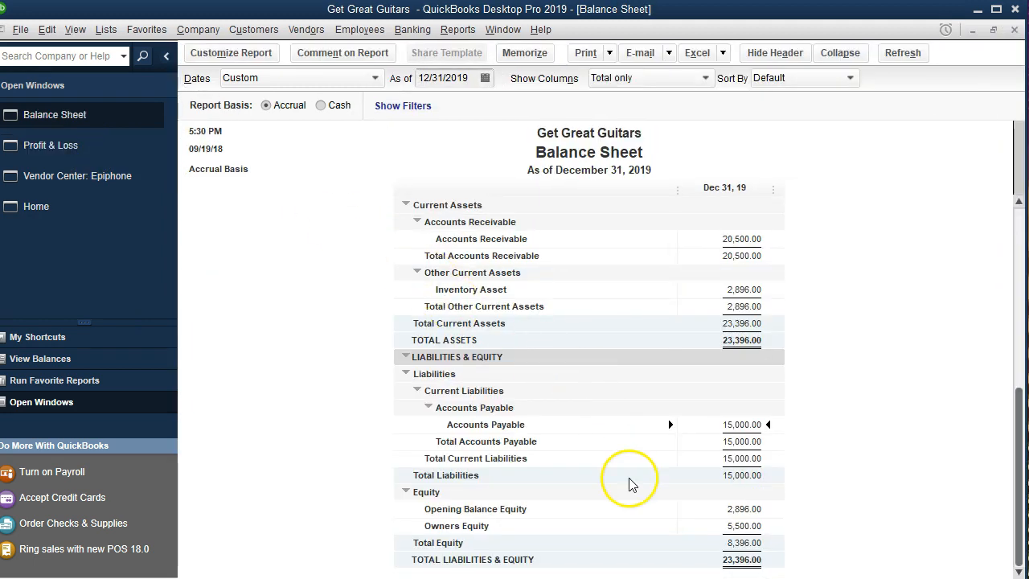
{"action": "left_click", "coordinate": [739, 527]}
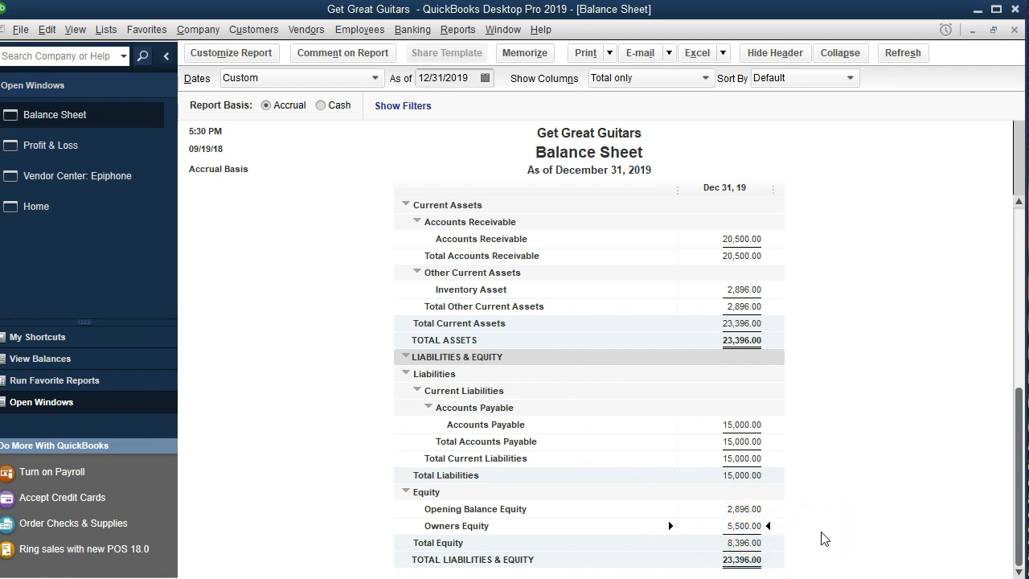
- Return to the Profit & Loss report and set its period to 01/01/2018 through 12/31/2018
{"action": "left_click", "coordinate": [104, 148]}
{"action": "left_click", "coordinate": [473, 78]}
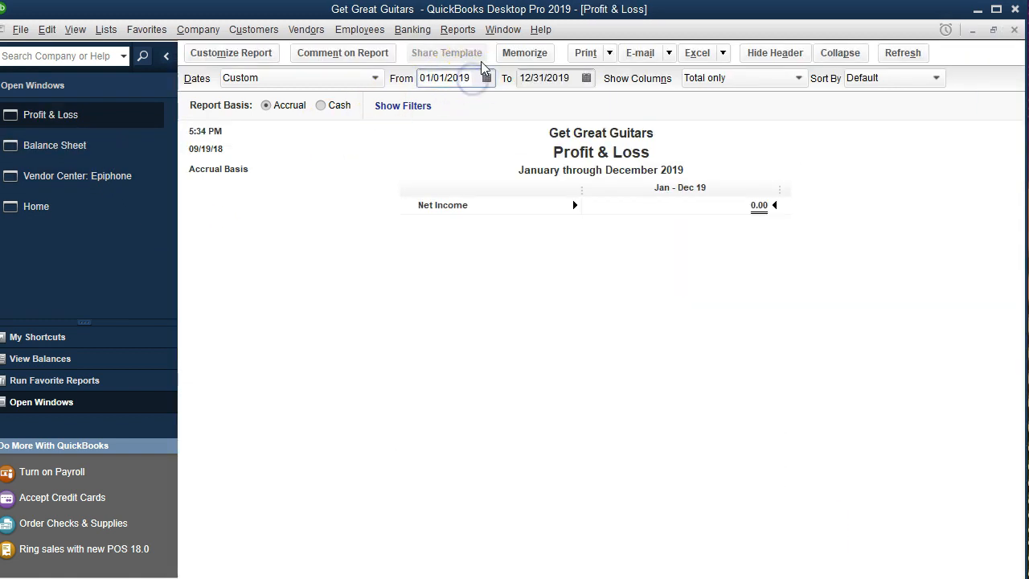
{"action": "type", "text": "8"}
{"action": "key", "text": "Tab"}
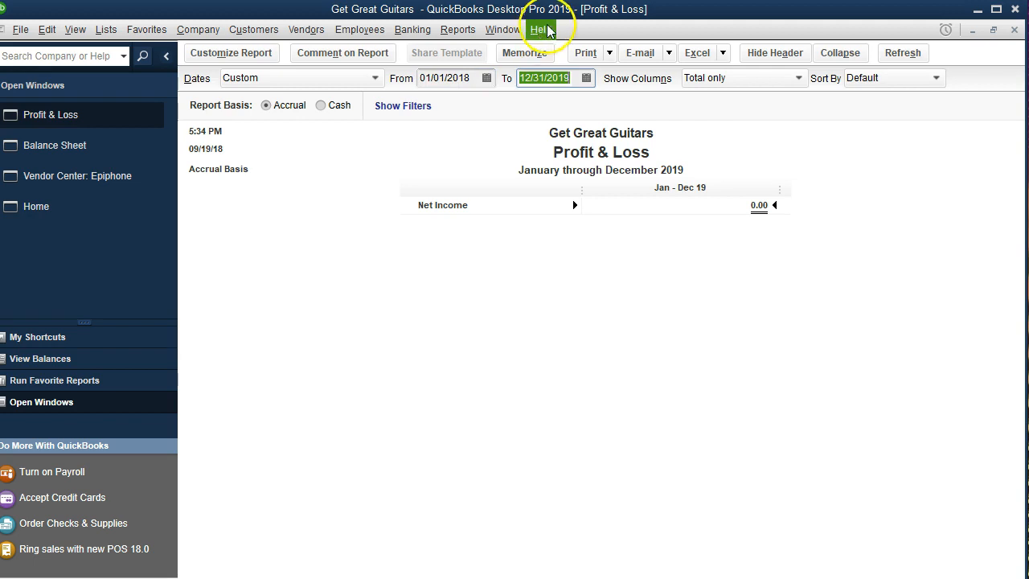
{"action": "left_click", "coordinate": [572, 78]}
{"action": "key", "text": "BackSpace"}
{"action": "type", "text": "8"}
{"action": "key", "text": "Tab"}
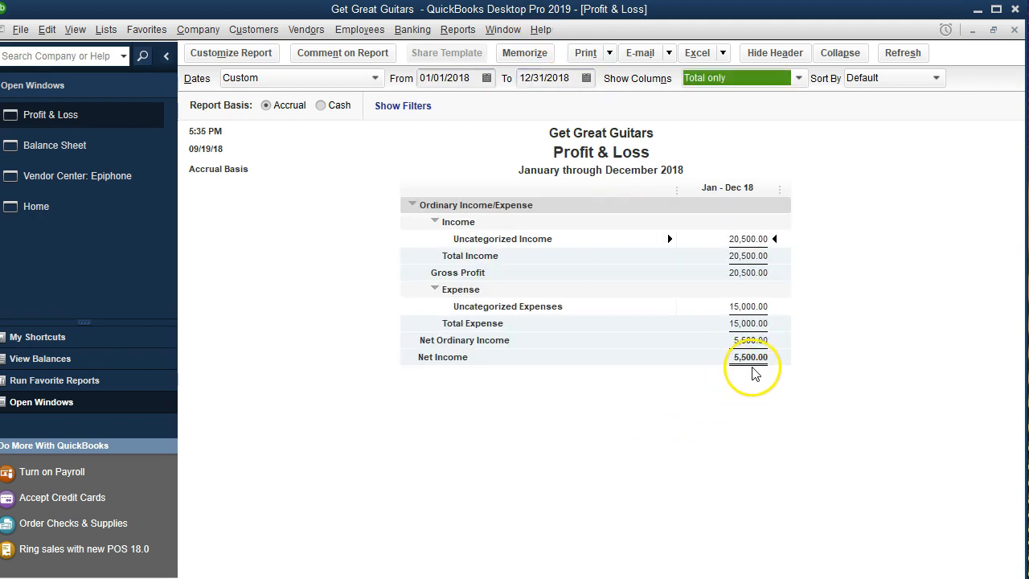
- Go back to the balance sheet and run the Vendor Balance Summary report
{"action": "left_click", "coordinate": [58, 148]}
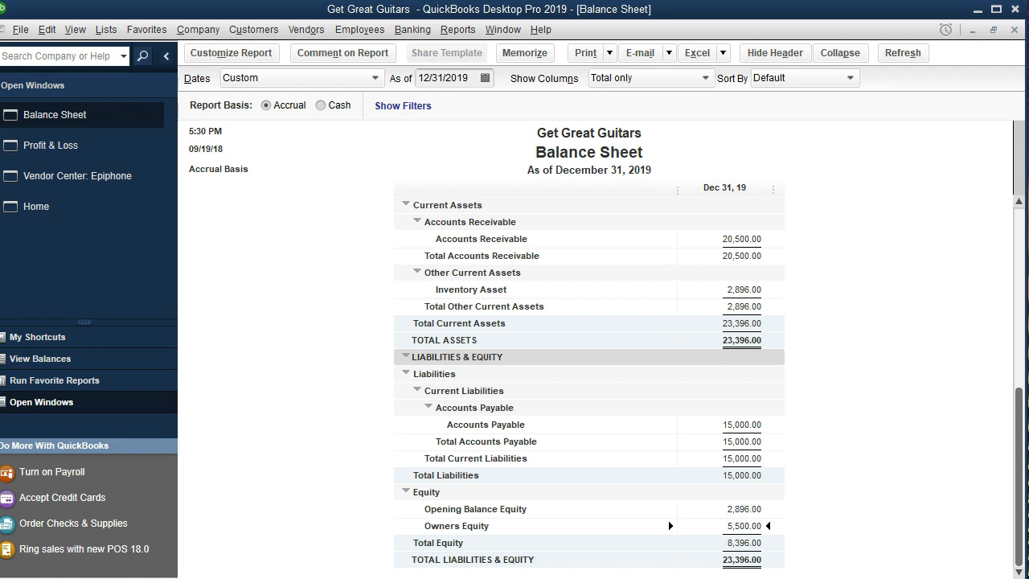
{"action": "left_click", "coordinate": [451, 32]}
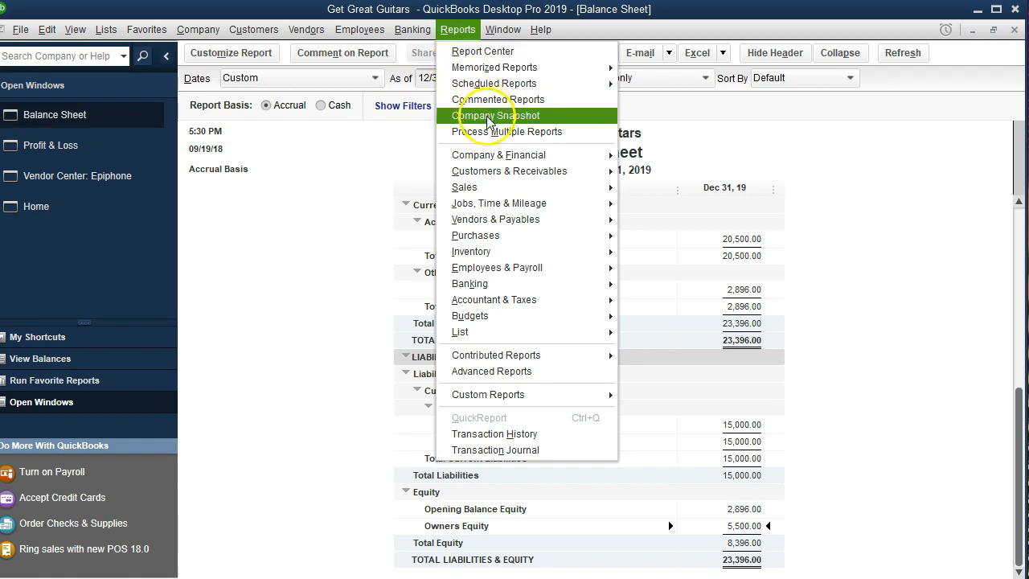
{"action": "left_click", "coordinate": [552, 229]}
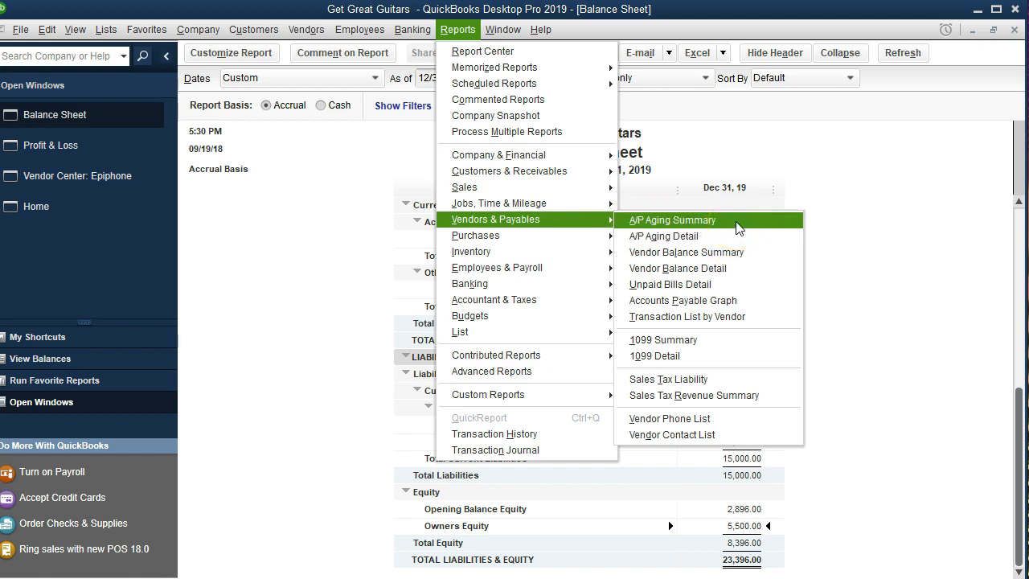
{"action": "left_click", "coordinate": [748, 255]}
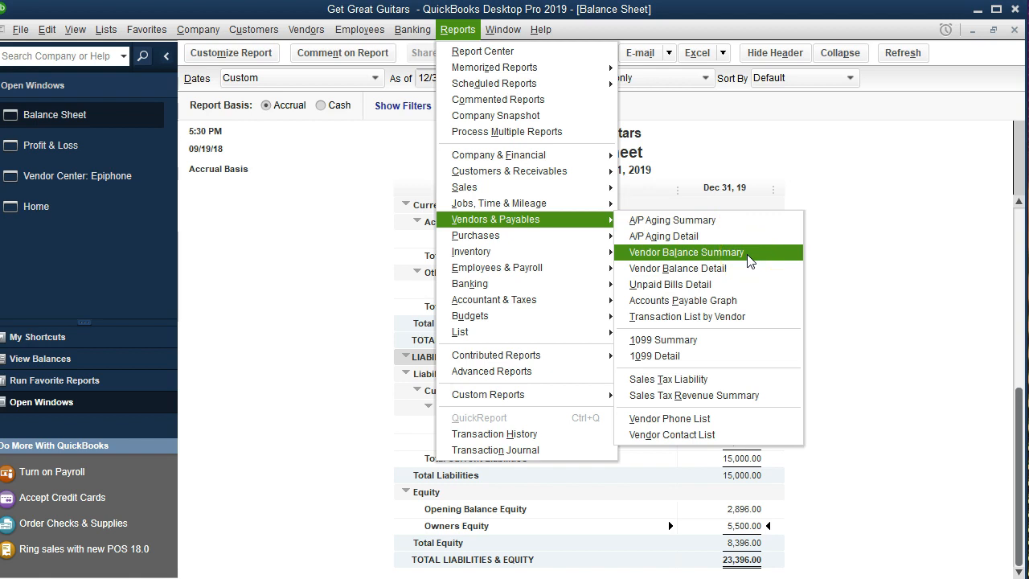
{"action": "left_click", "coordinate": [748, 256]}
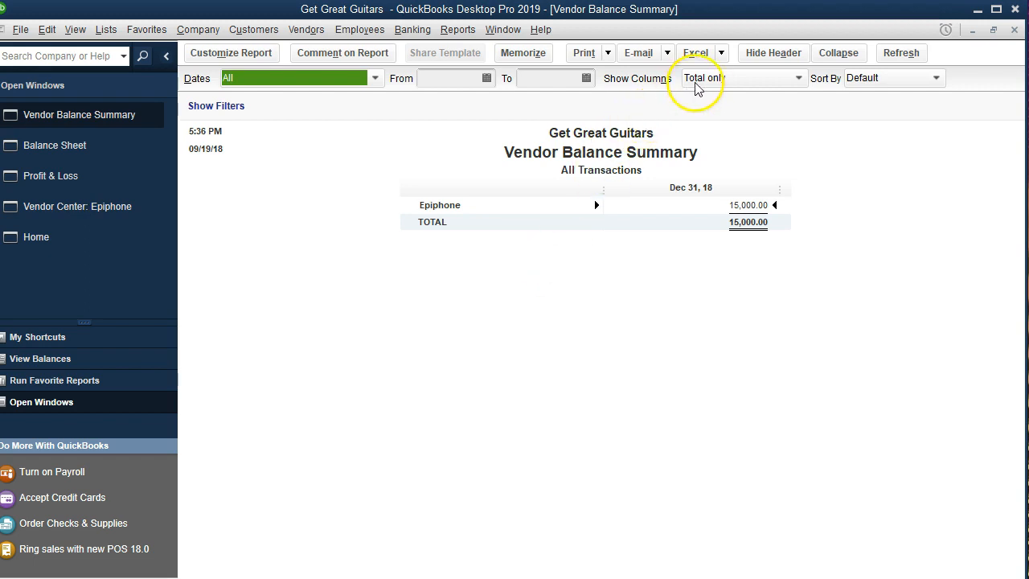
- Set up an Excel export of the Vendor Balance Summary as a new worksheet in an existing workbook
{"action": "left_click", "coordinate": [721, 55]}
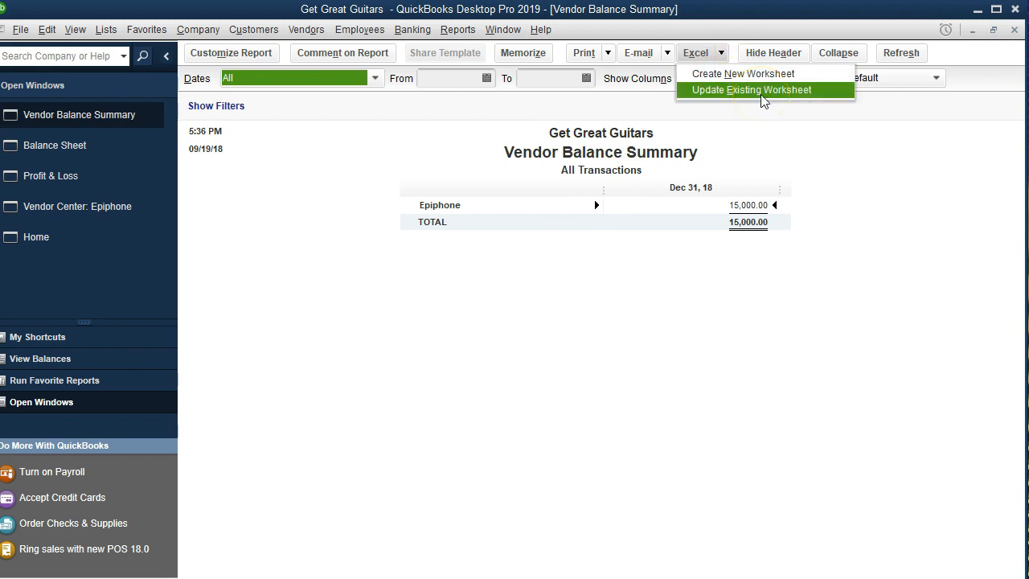
{"action": "left_click", "coordinate": [805, 72]}
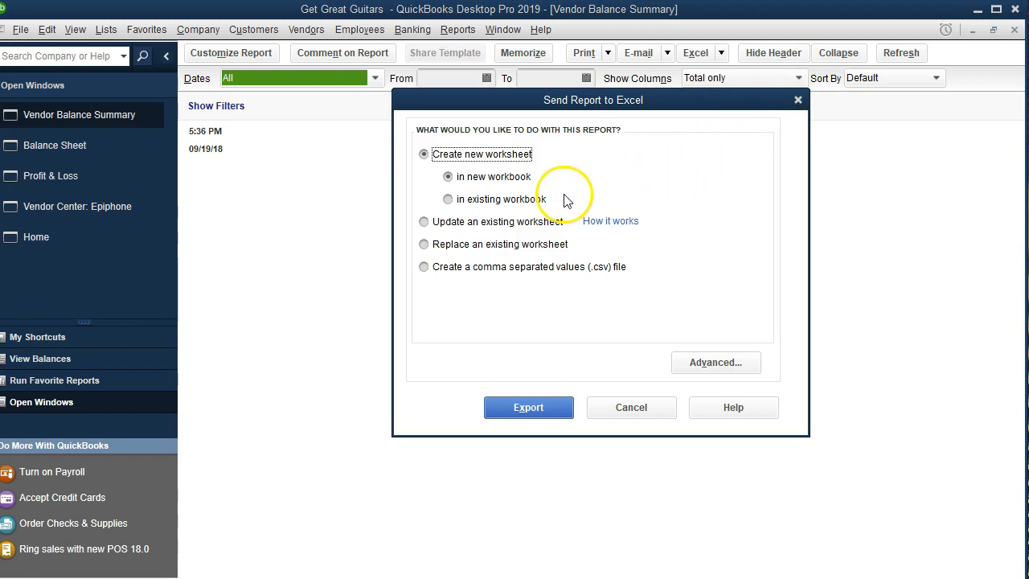
{"action": "left_click", "coordinate": [455, 200]}
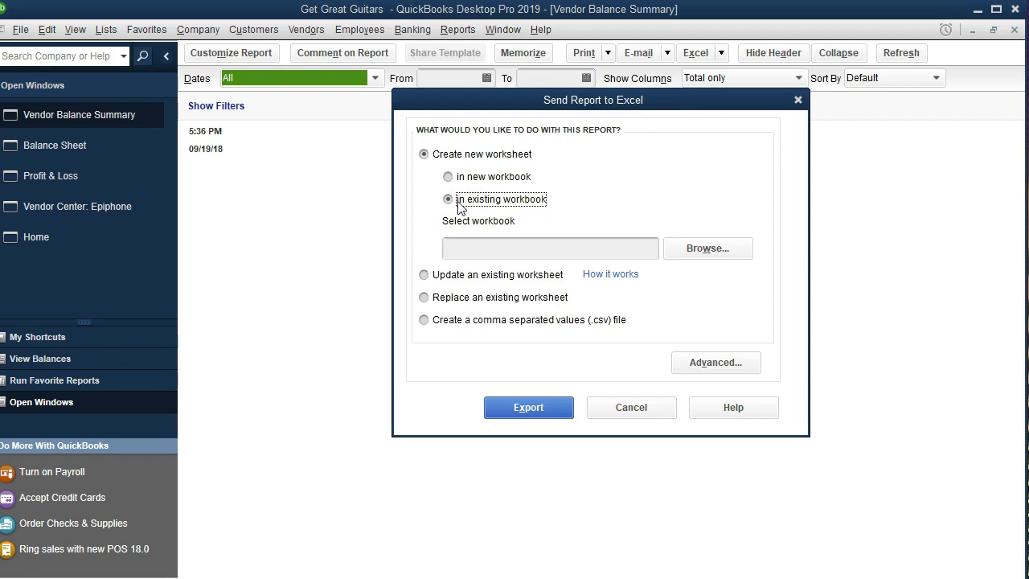
- Choose Section 6 Reports .xlsx from the Section 6 folder under Get Great Guitars, Reports as the target workbook and export the report
{"action": "left_click", "coordinate": [716, 254]}
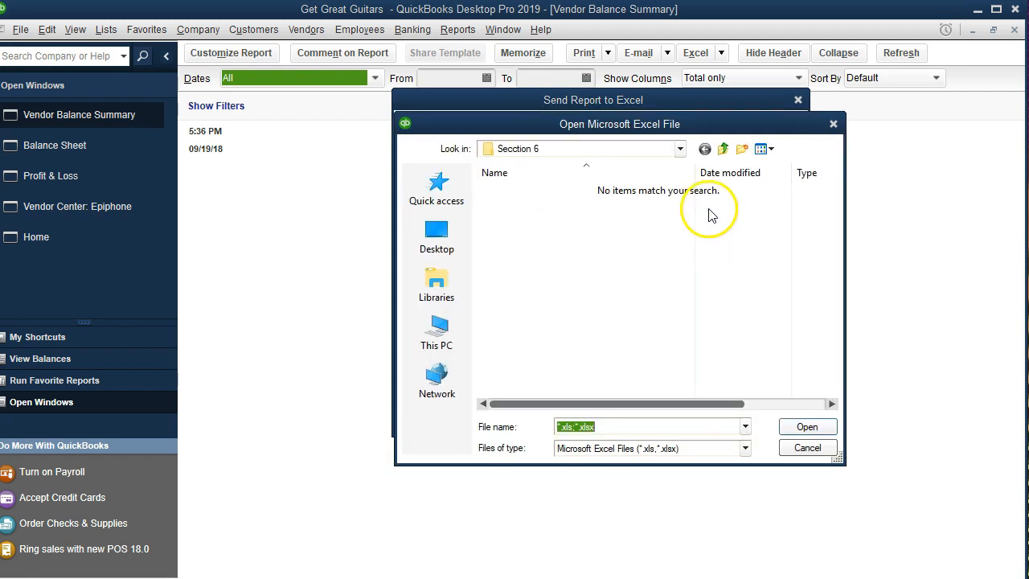
{"action": "left_click", "coordinate": [680, 149]}
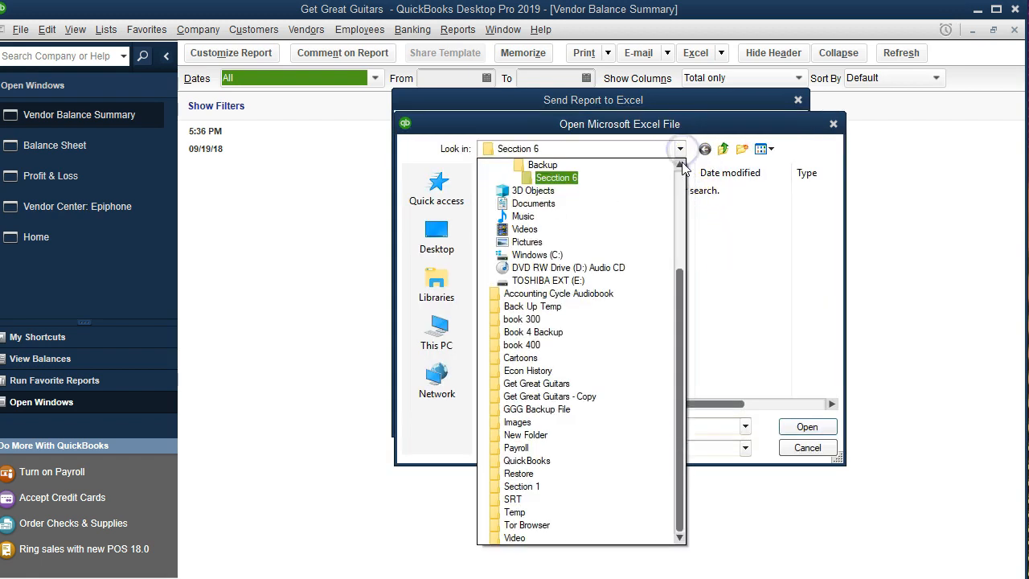
{"action": "left_click", "coordinate": [680, 163]}
{"action": "left_click", "coordinate": [680, 163]}
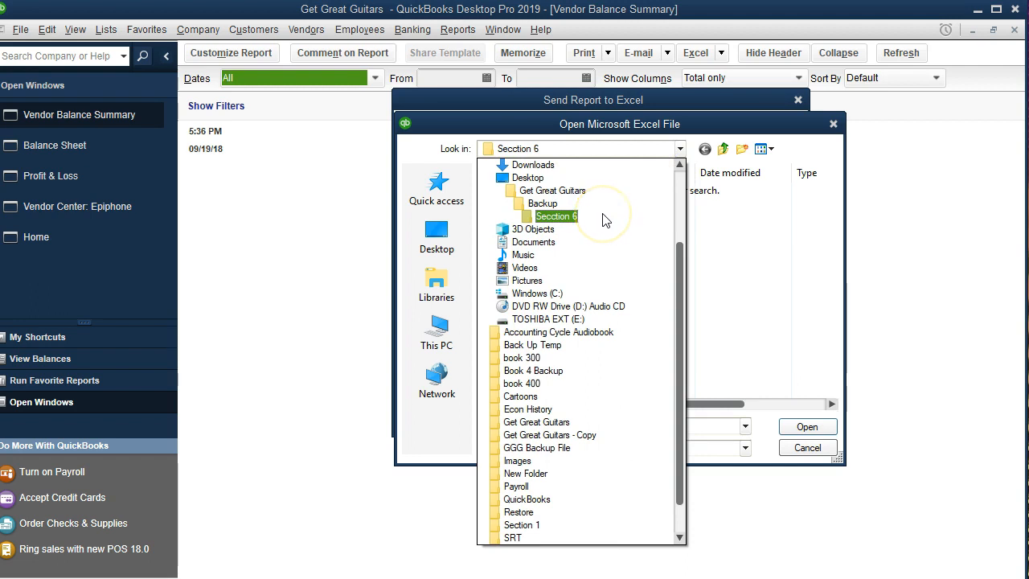
{"action": "left_click", "coordinate": [560, 218]}
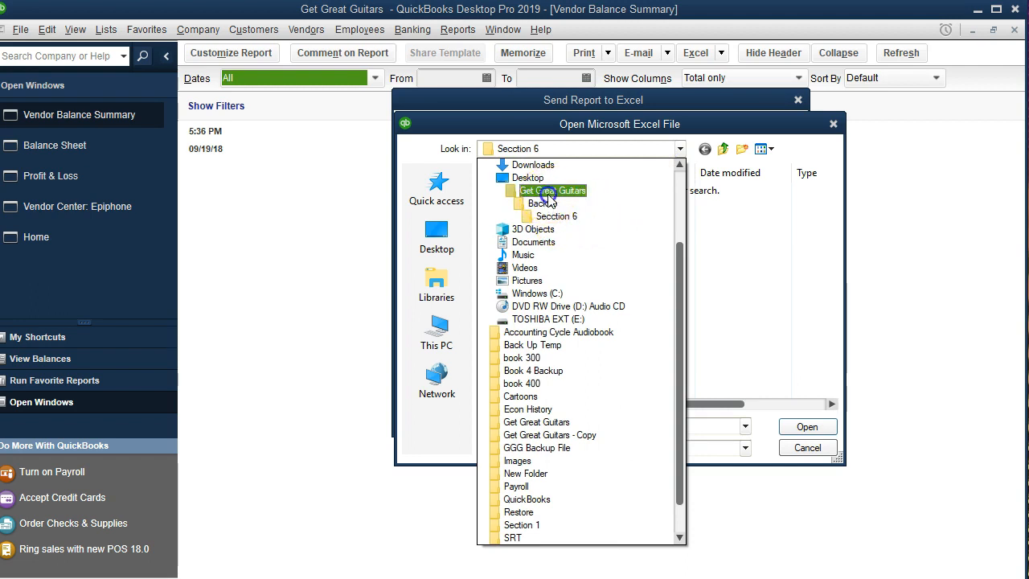
{"action": "left_click", "coordinate": [548, 195]}
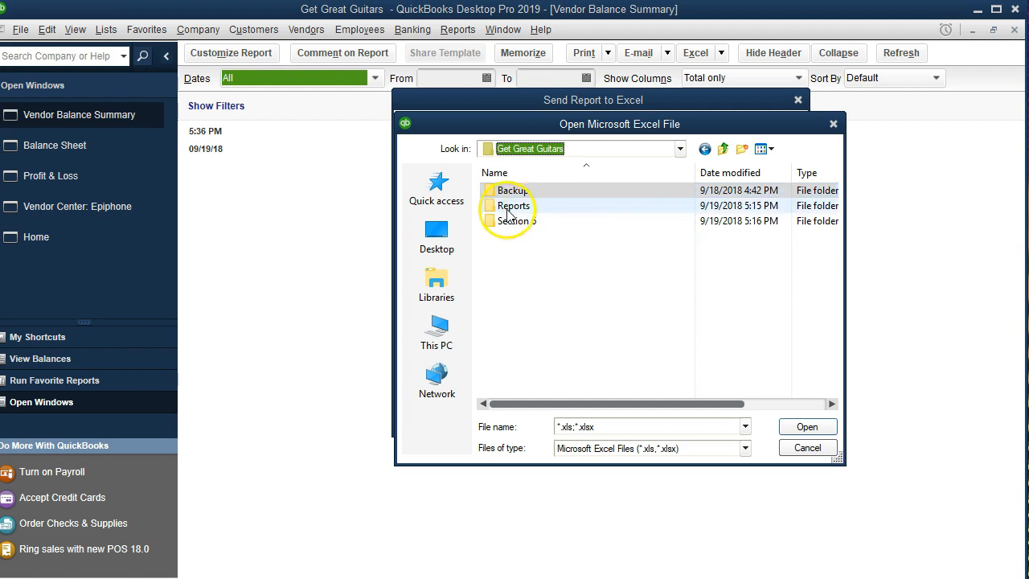
{"action": "double_click", "coordinate": [509, 207]}
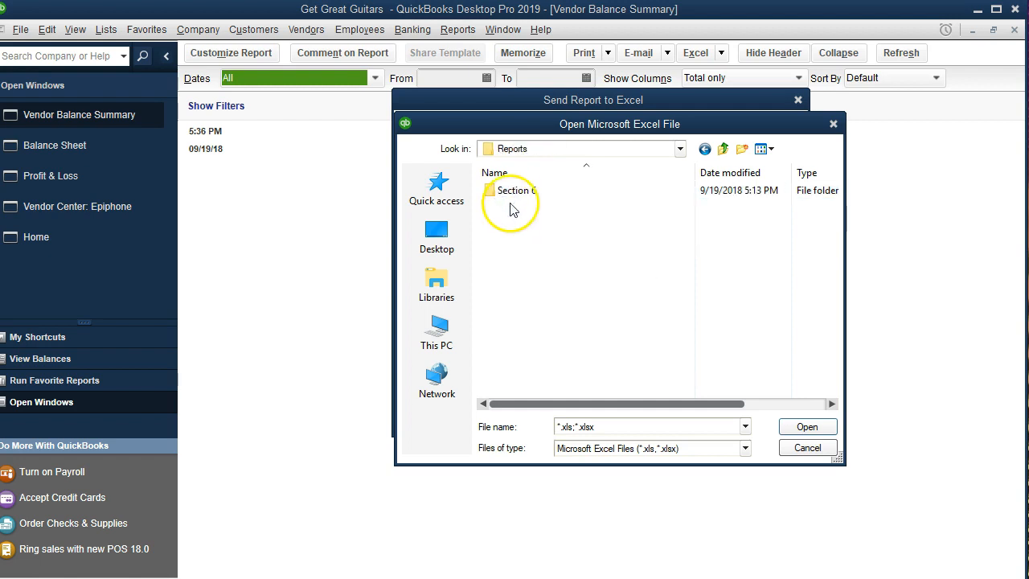
{"action": "double_click", "coordinate": [513, 195]}
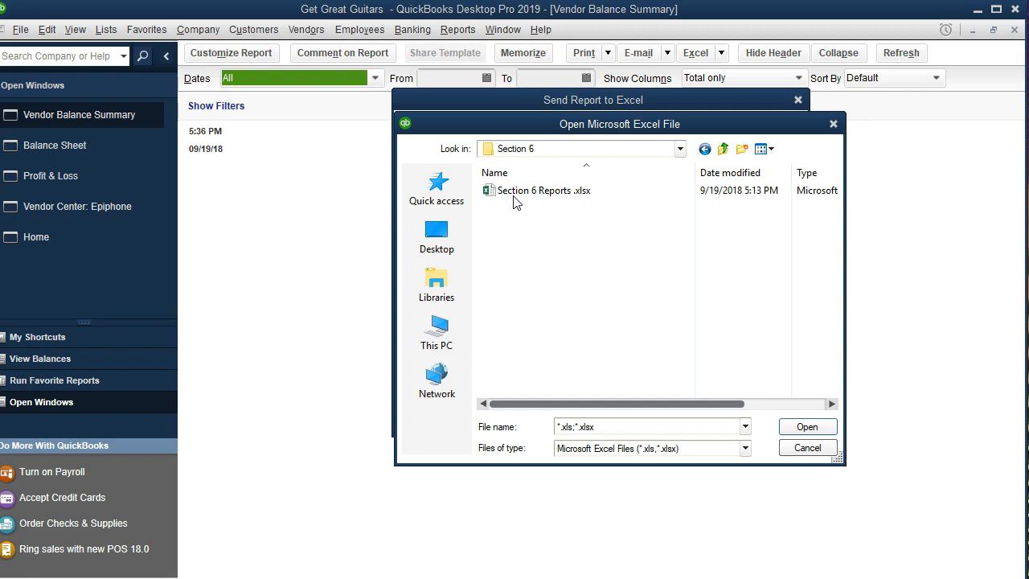
{"action": "left_click", "coordinate": [516, 215]}
{"action": "left_click", "coordinate": [517, 196]}
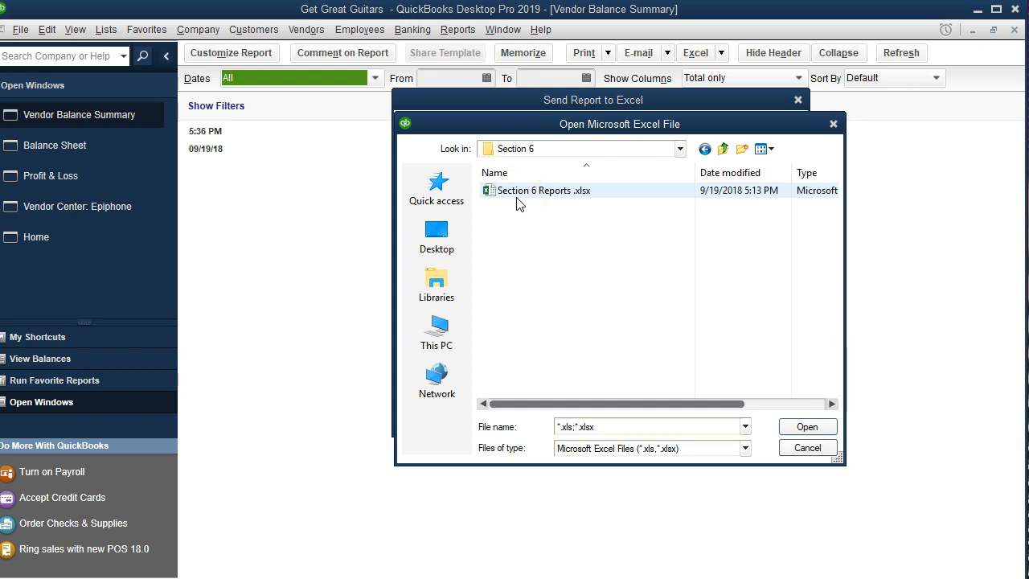
{"action": "double_click", "coordinate": [519, 197]}
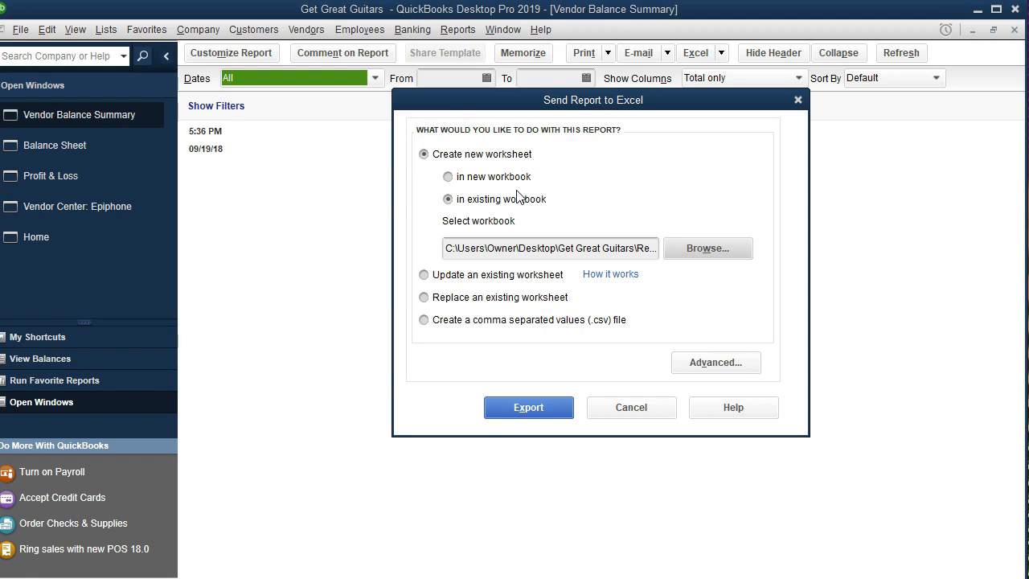
{"action": "left_click", "coordinate": [533, 412]}
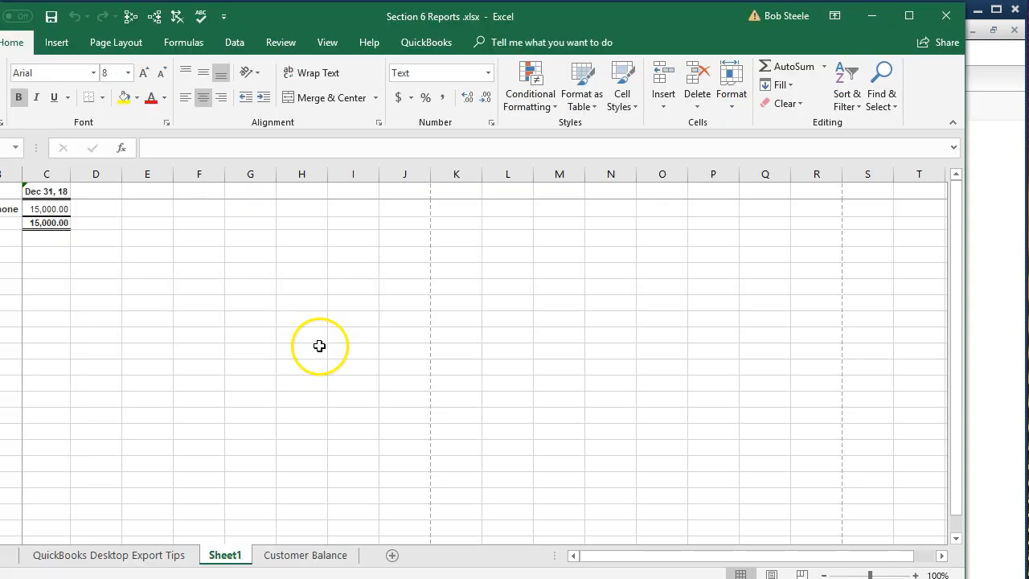
- Bring the exported Vendor Balance Summary worksheet into view and zoom it to 160%
{"action": "left_click", "coordinate": [164, 380]}
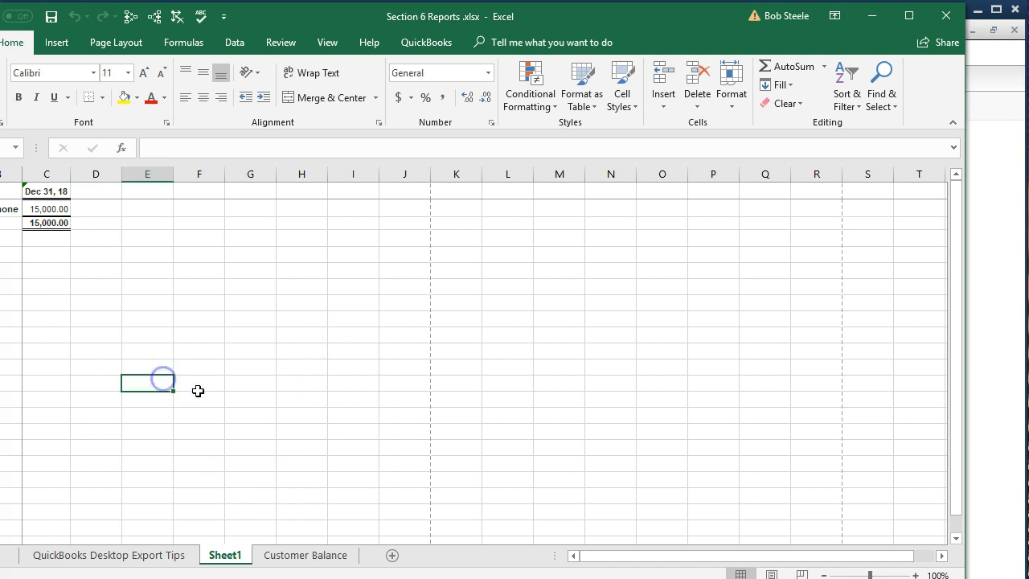
{"action": "left_click", "coordinate": [289, 413]}
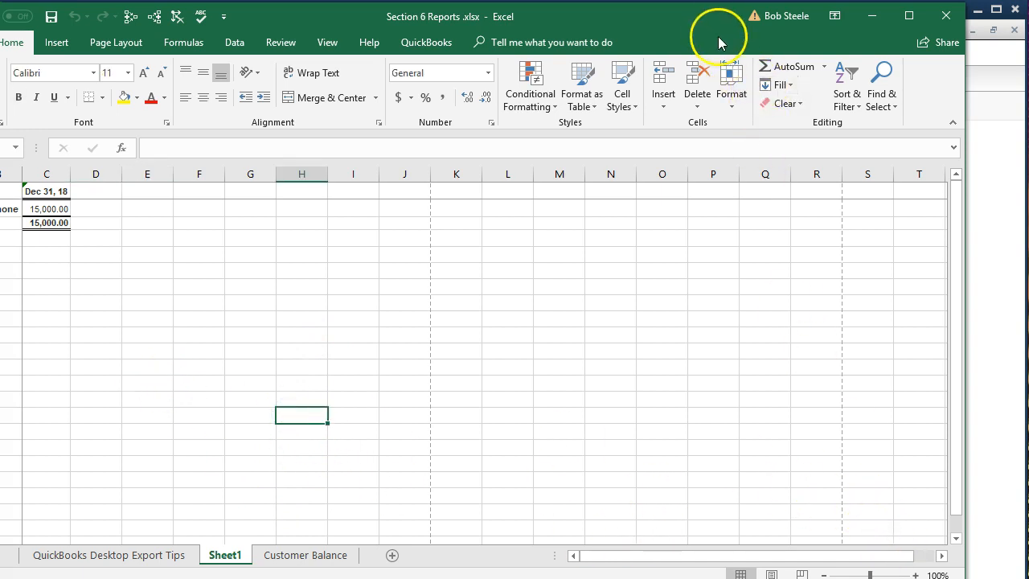
{"action": "left_click_drag", "start_coordinate": [700, 20], "coordinate": [702, 15]}
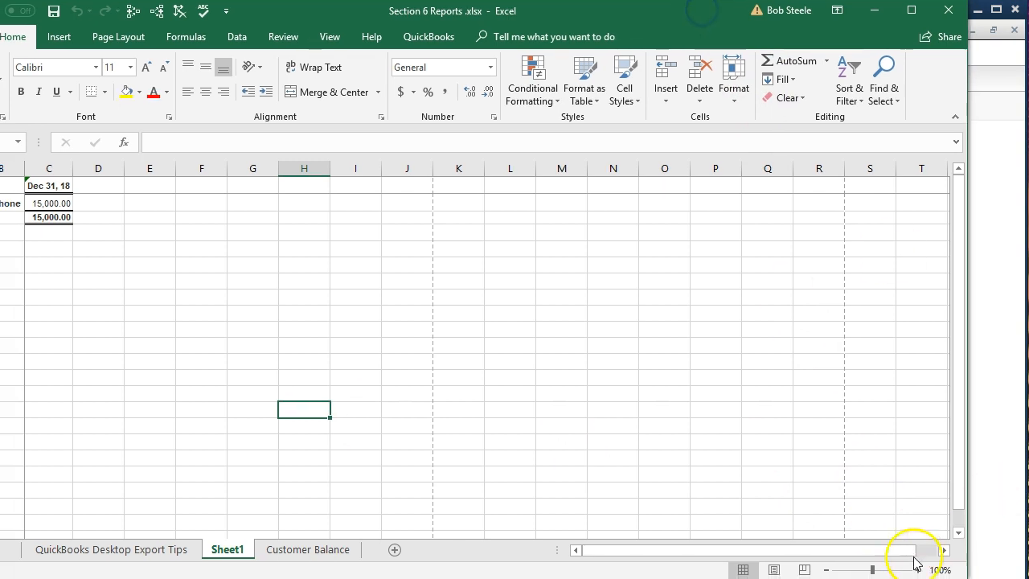
{"action": "left_click", "coordinate": [917, 571]}
{"action": "left_click", "coordinate": [918, 570]}
{"action": "left_click", "coordinate": [917, 570]}
{"action": "left_click", "coordinate": [918, 570]}
{"action": "left_click", "coordinate": [918, 570]}
{"action": "left_click", "coordinate": [918, 571]}
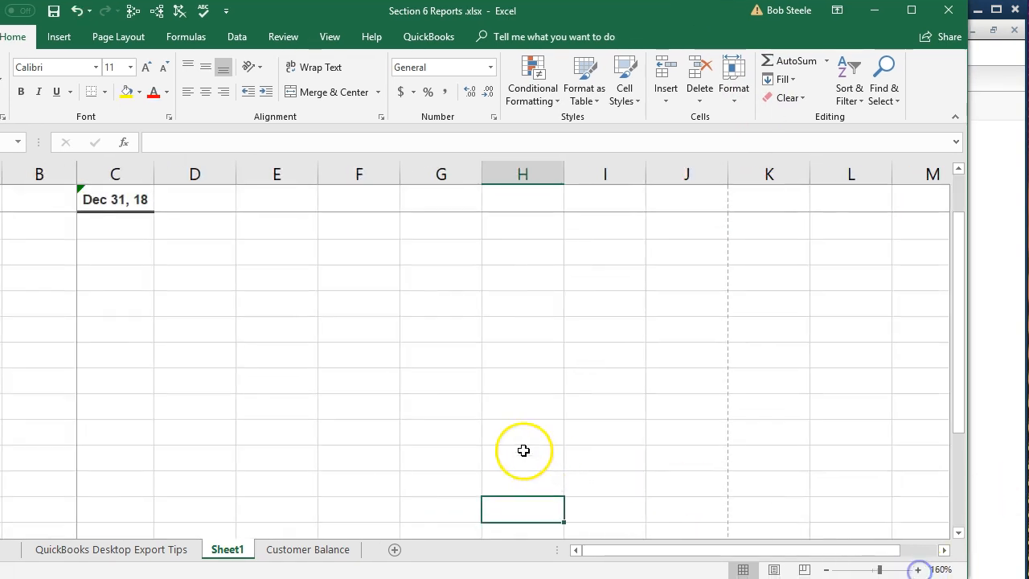
{"action": "left_click", "coordinate": [580, 550]}
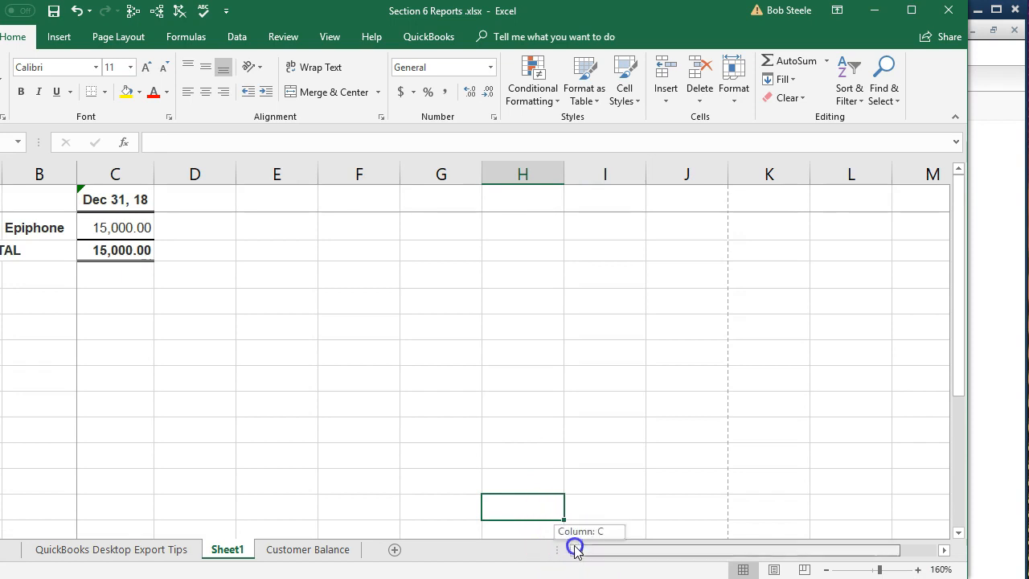
{"action": "left_click", "coordinate": [330, 426]}
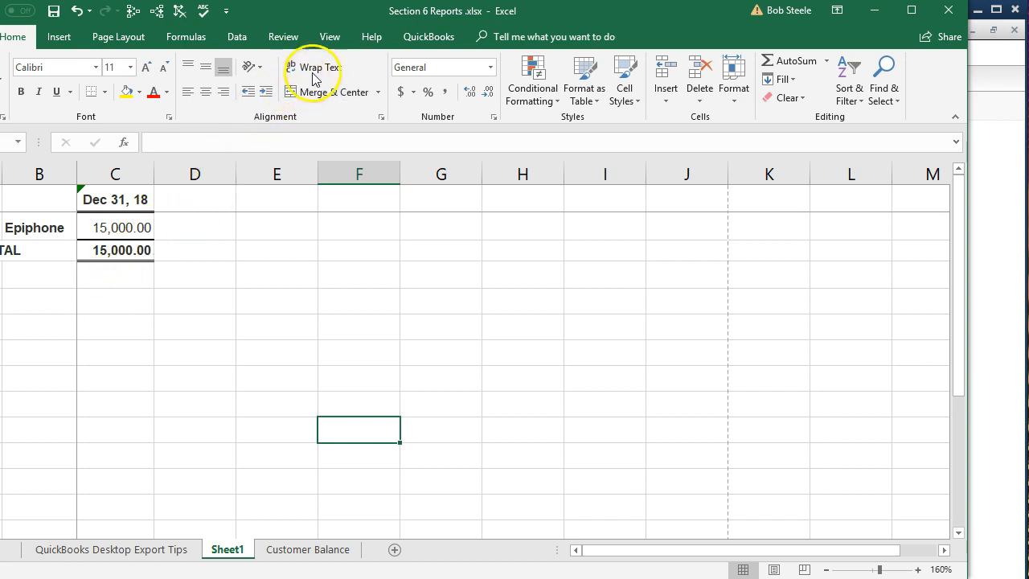
- Remove the pane split from Sheet1 and reposition the workbook window so that the row headings show
{"action": "left_click", "coordinate": [336, 38]}
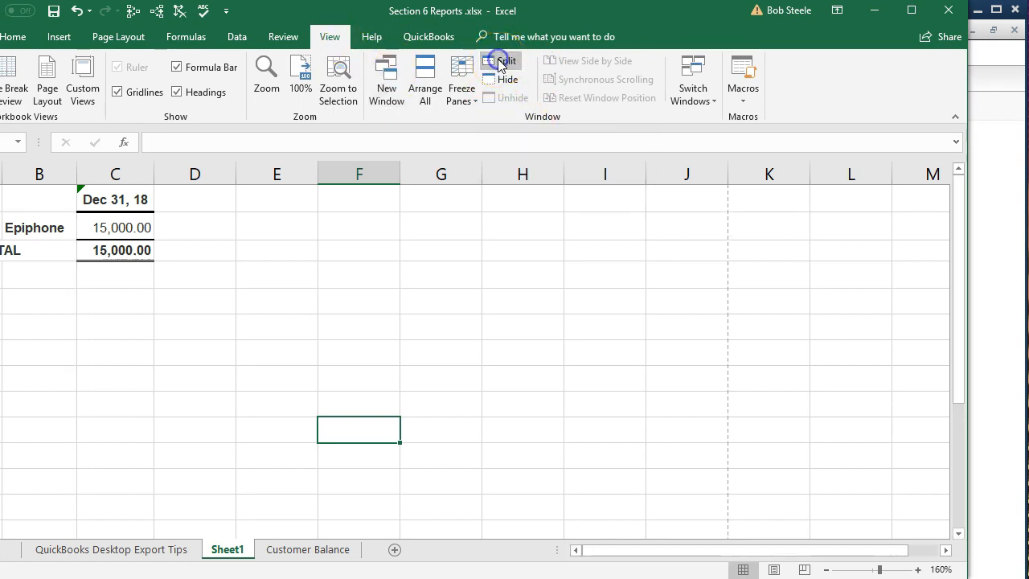
{"action": "left_click", "coordinate": [522, 301]}
{"action": "left_click", "coordinate": [611, 550]}
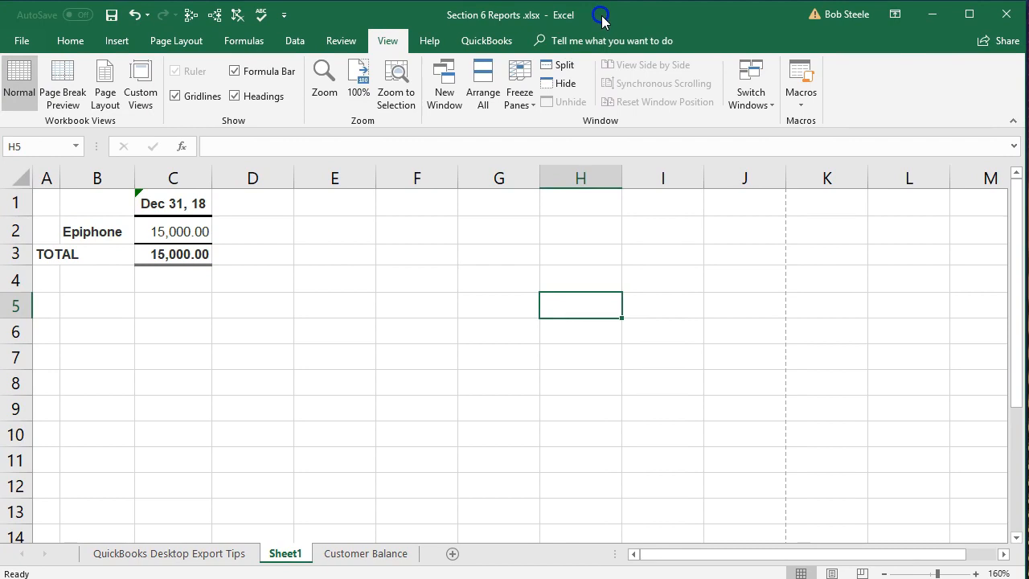
{"action": "left_click", "coordinate": [366, 291]}
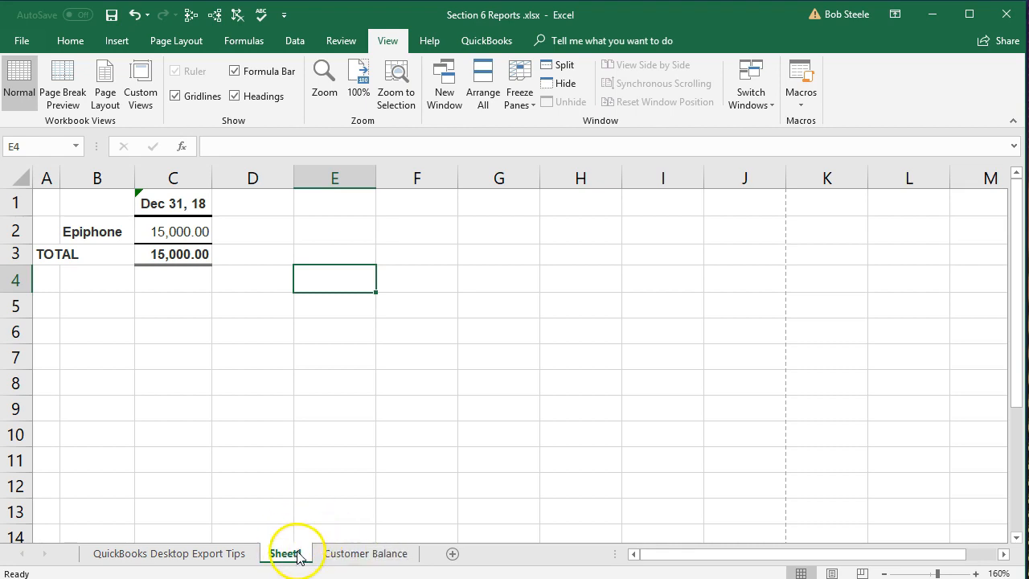
- Move Sheet1 after the Customer Balance sheet and rename it Vendor Balance
{"action": "left_click_drag", "start_coordinate": [282, 561], "coordinate": [424, 555]}
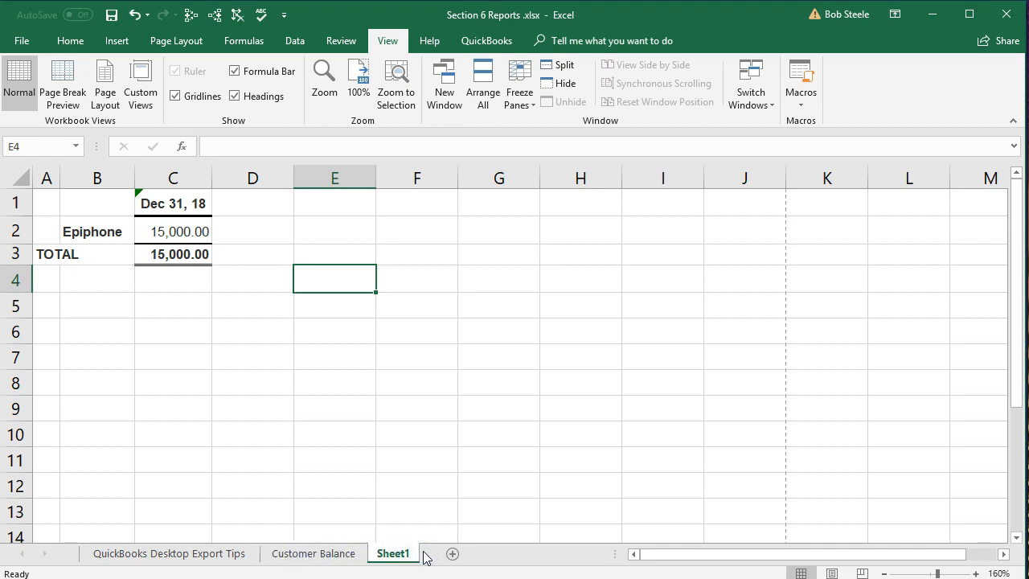
{"action": "left_click", "coordinate": [402, 560]}
{"action": "double_click", "coordinate": [403, 558]}
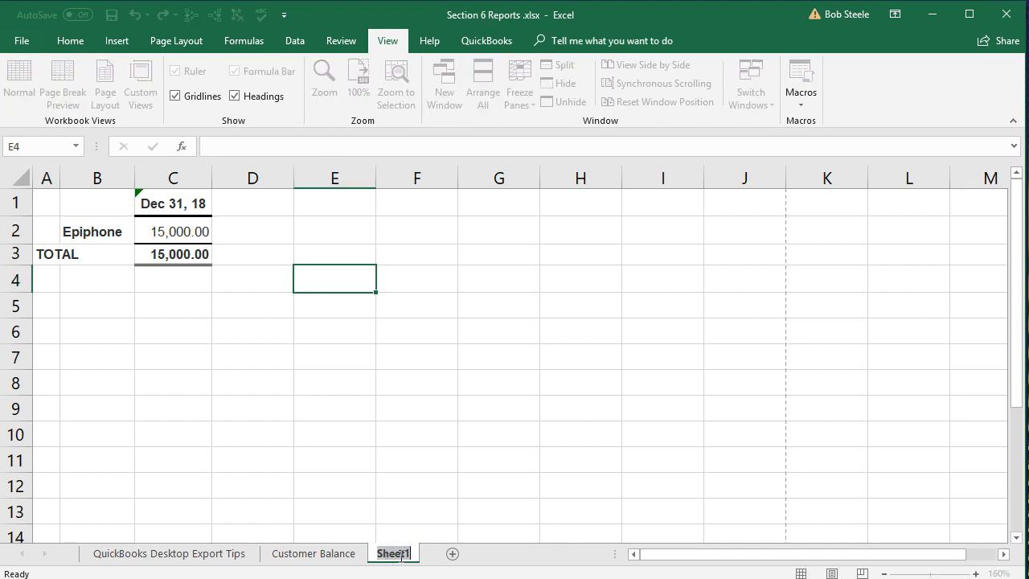
{"action": "type", "text": "Vendor Balacne"}
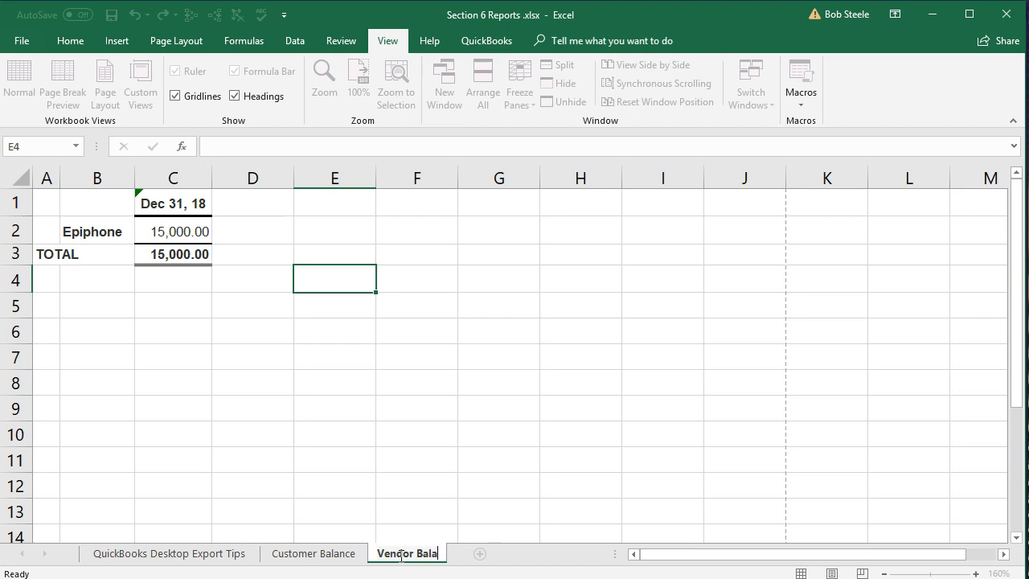
{"action": "key", "text": "BackSpace"}
{"action": "key", "text": "BackSpace"}
{"action": "key", "text": "BackSpace"}
{"action": "key", "text": "BackSpace"}
{"action": "type", "text": "ance"}
{"action": "left_click", "coordinate": [392, 432]}
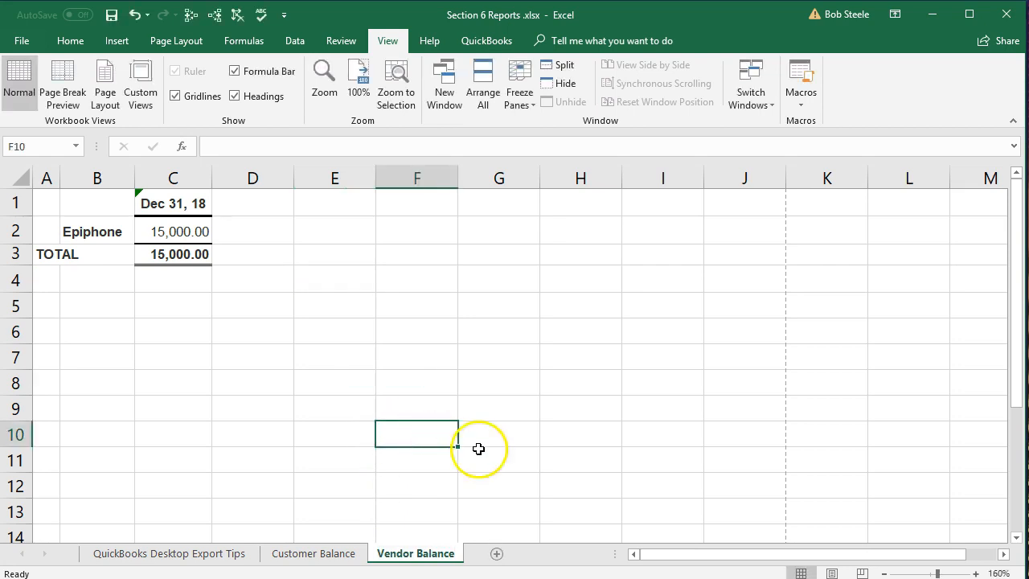
- Check the Vendor Balance sheet's report header in Page Layout view and return to Normal view
{"action": "left_click", "coordinate": [836, 574]}
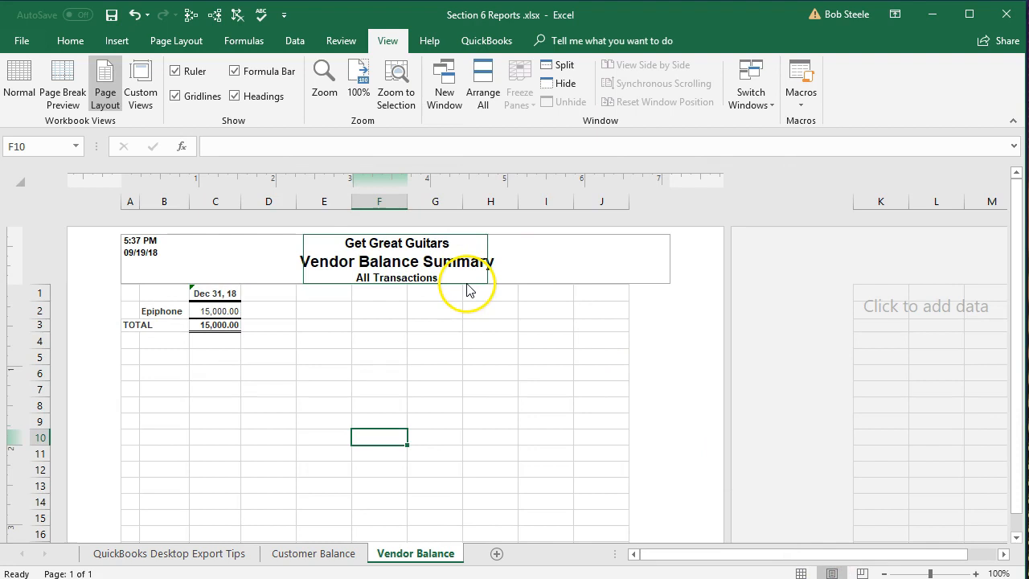
{"action": "left_click", "coordinate": [801, 573]}
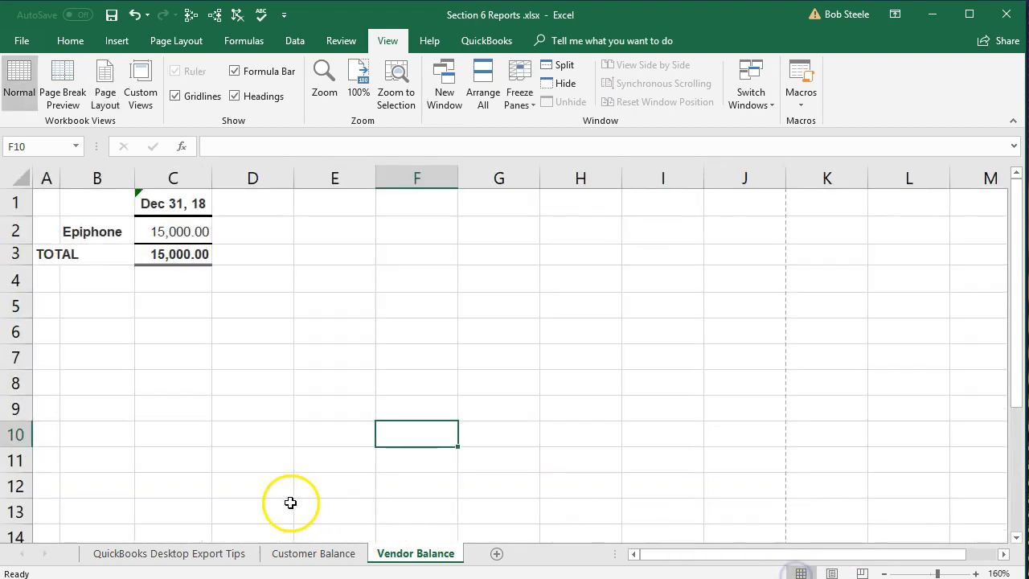
- Delete the QuickBooks Desktop Export Tips sheet from the workbook and return to the Vendor Balance sheet
{"action": "left_click", "coordinate": [231, 554]}
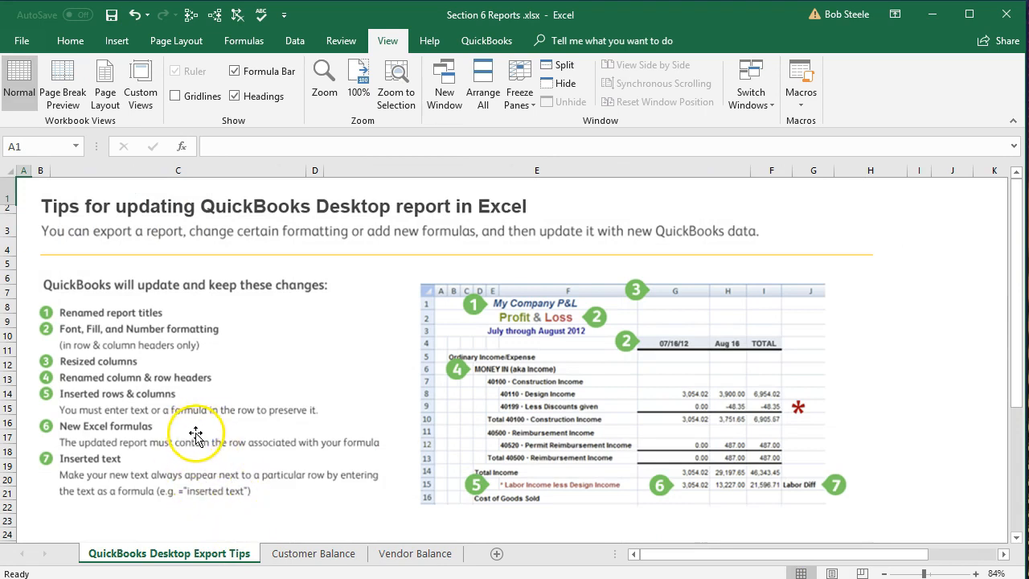
{"action": "right_click", "coordinate": [190, 553]}
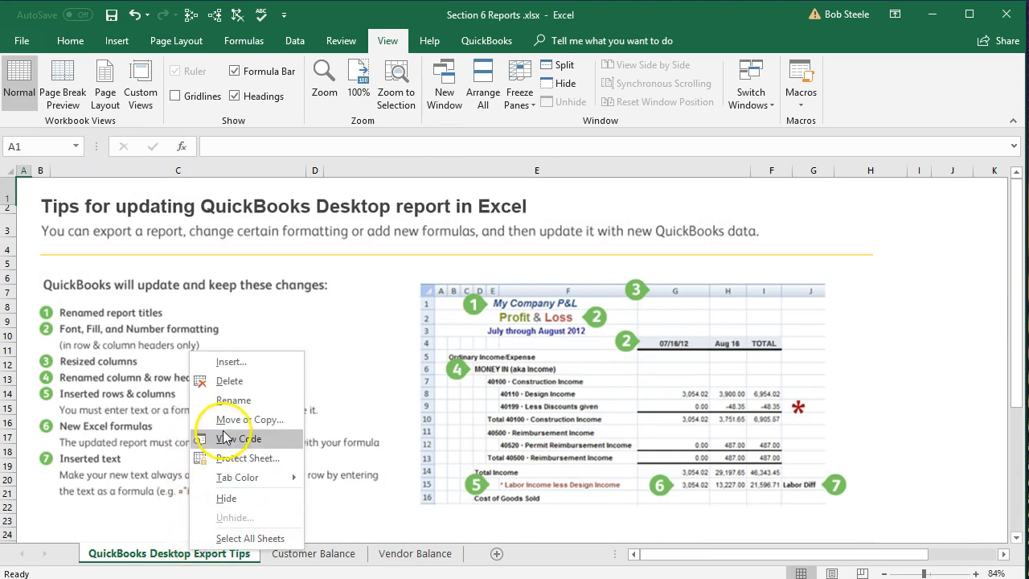
{"action": "left_click", "coordinate": [228, 381]}
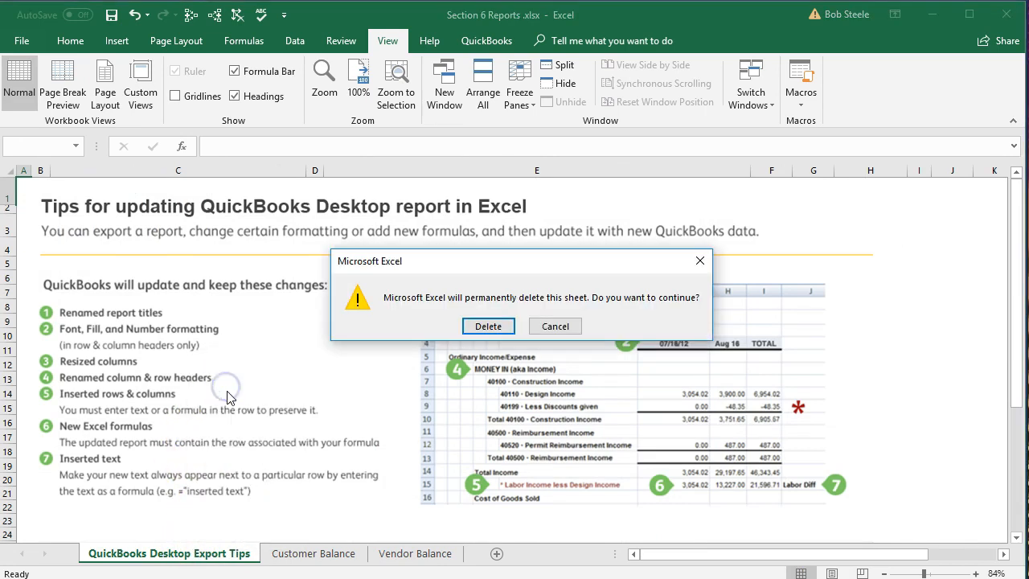
{"action": "left_click", "coordinate": [476, 326]}
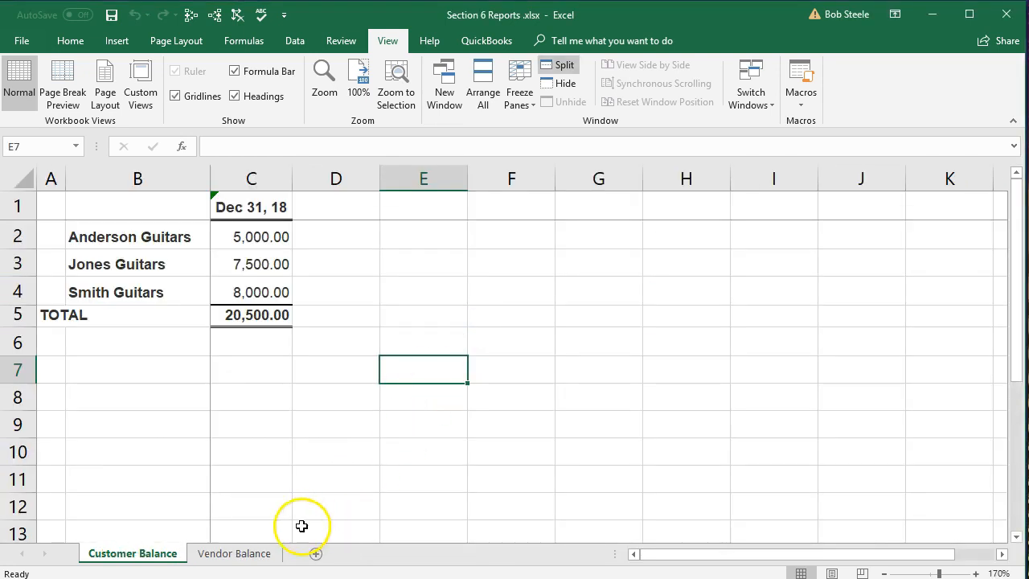
{"action": "left_click", "coordinate": [220, 554]}
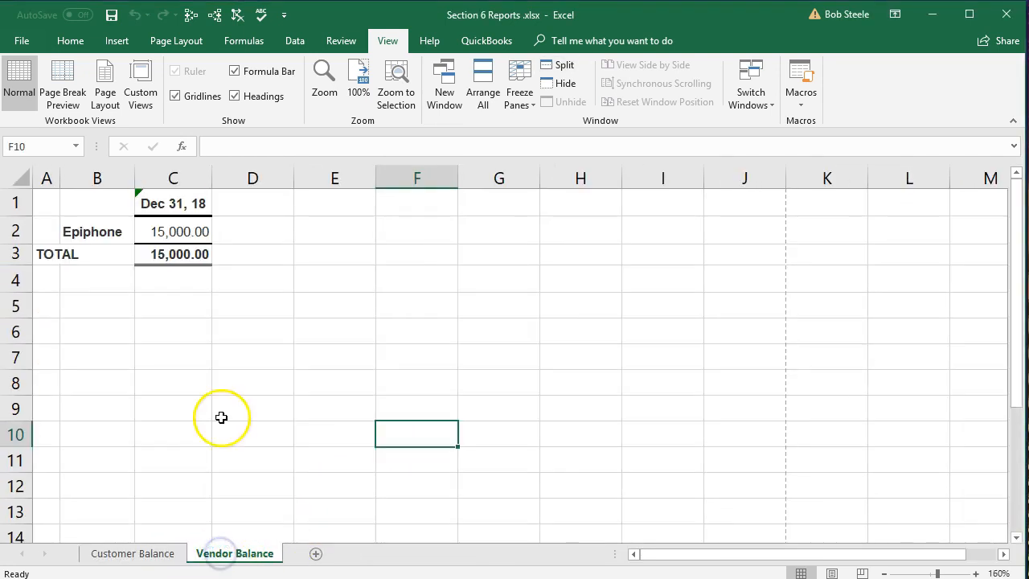
{"action": "left_click", "coordinate": [235, 336]}
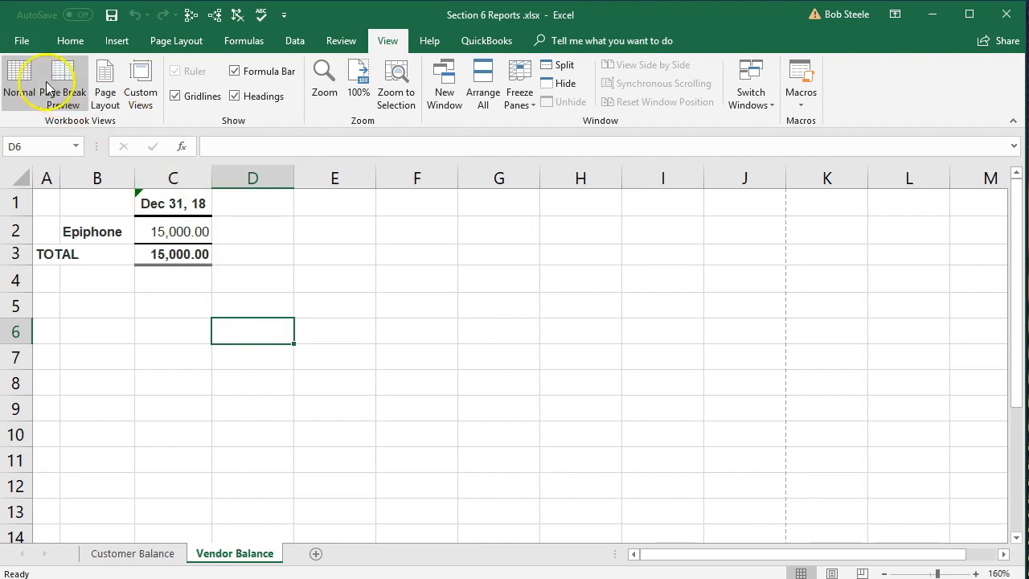
- Preview the printout of the entire workbook, look through its pages, and return to the sheet without printing
{"action": "left_click", "coordinate": [18, 40]}
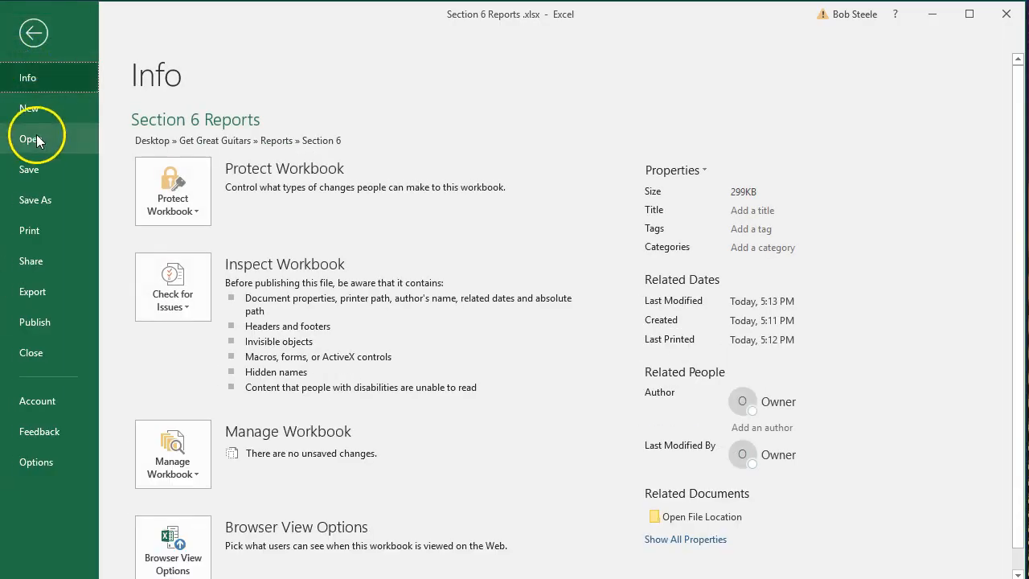
{"action": "left_click", "coordinate": [32, 231]}
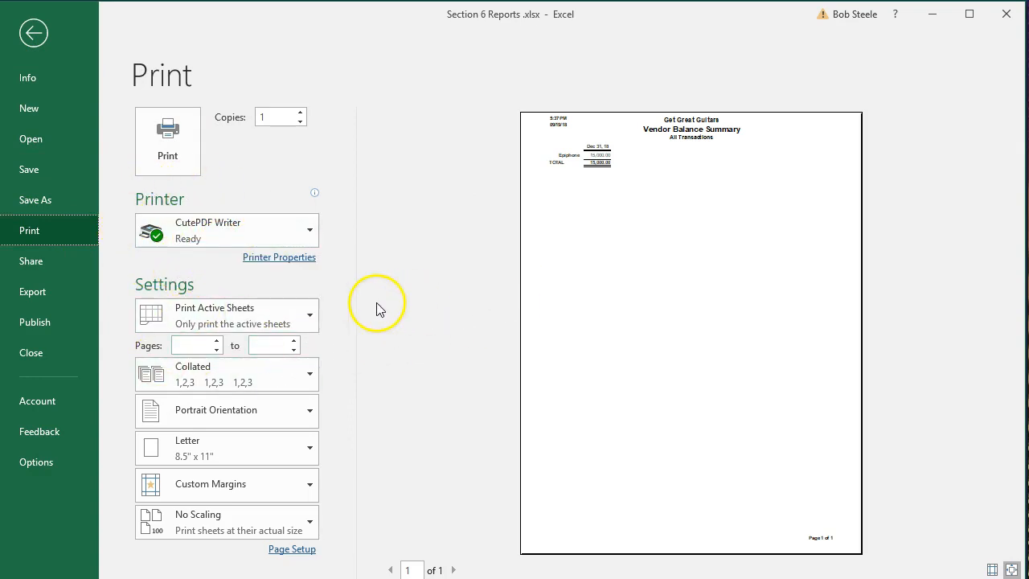
{"action": "left_click", "coordinate": [309, 317]}
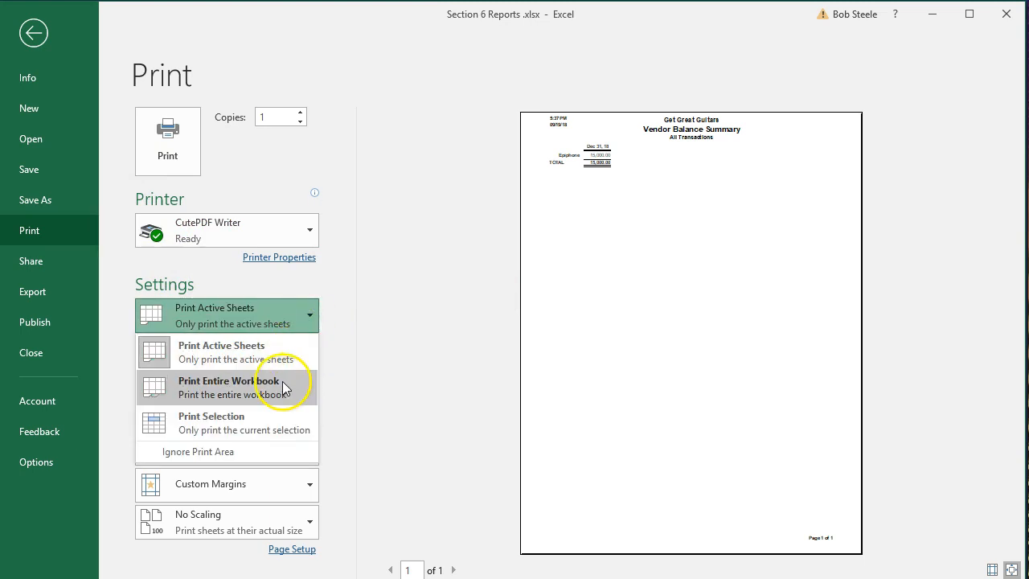
{"action": "left_click", "coordinate": [291, 385]}
{"action": "left_click", "coordinate": [307, 316]}
{"action": "left_click", "coordinate": [297, 389]}
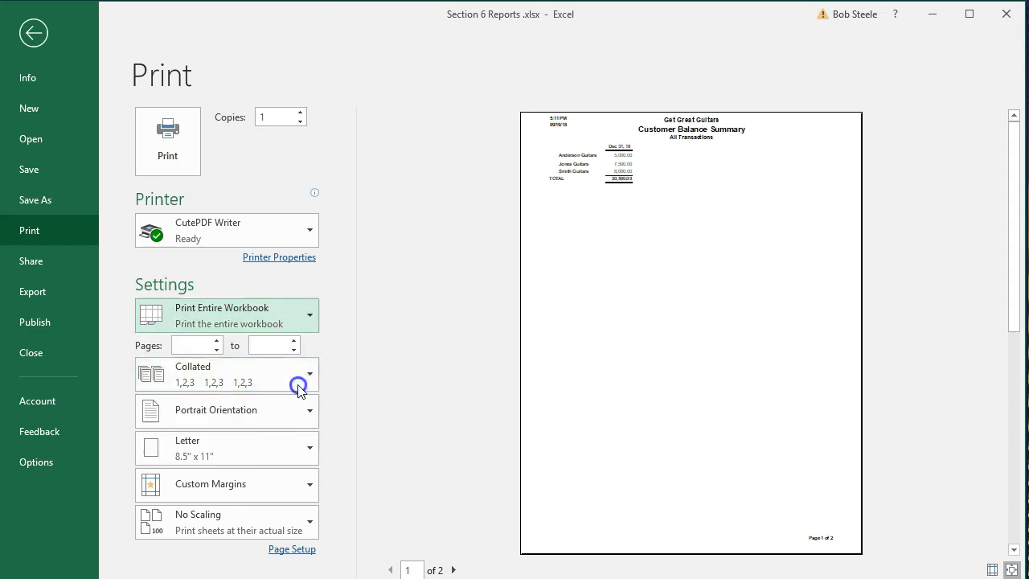
{"action": "scroll", "coordinate": [561, 336], "scroll_direction": "down", "scroll_amount": 1}
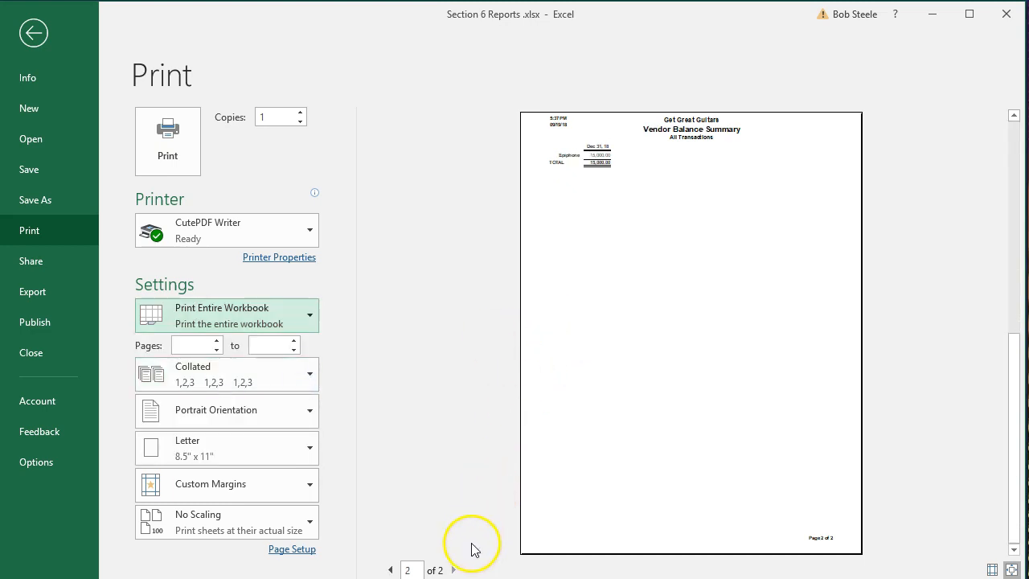
{"action": "scroll", "coordinate": [584, 419], "scroll_direction": "up", "scroll_amount": 1}
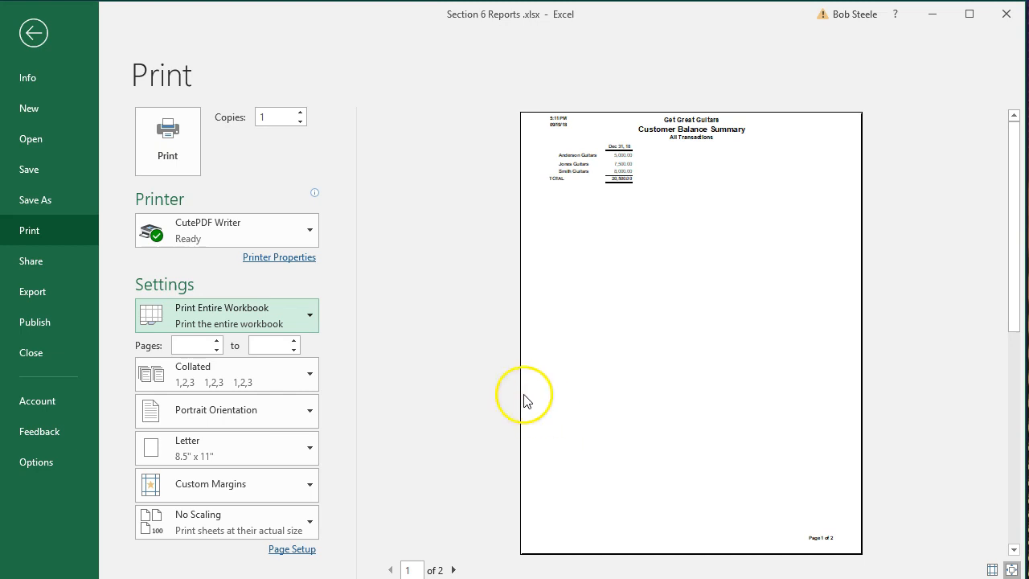
{"action": "left_click", "coordinate": [33, 32]}
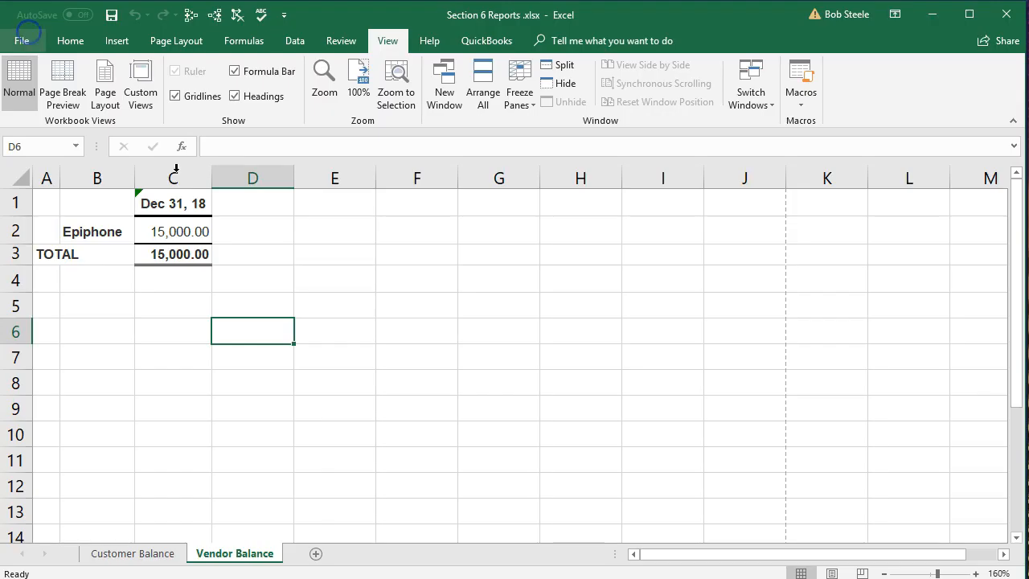
- Close the Section 6 Reports workbook, saving the changes as a macro-free workbook
{"action": "left_click", "coordinate": [1006, 14]}
{"action": "left_click", "coordinate": [447, 300]}
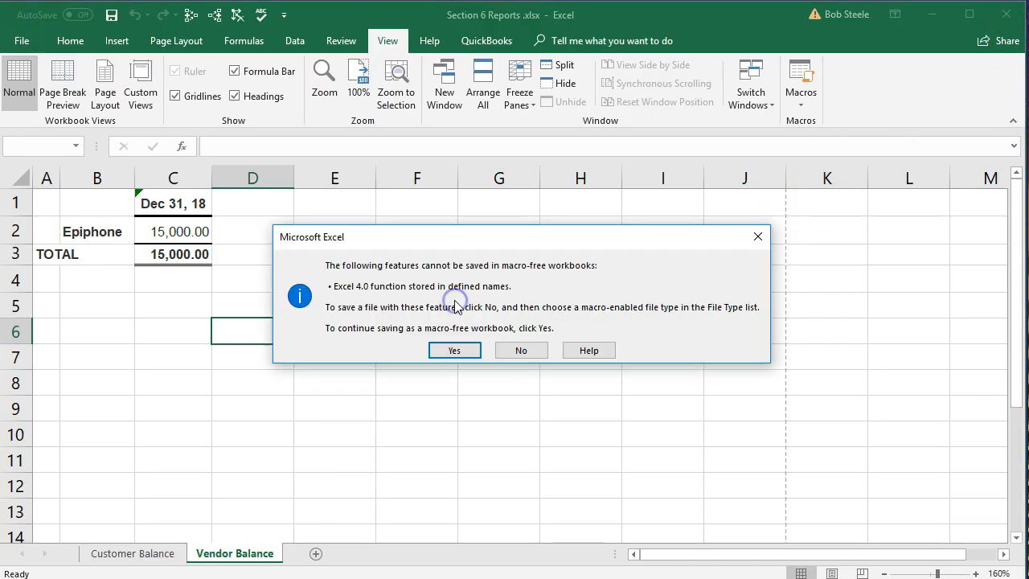
{"action": "left_click", "coordinate": [452, 349]}
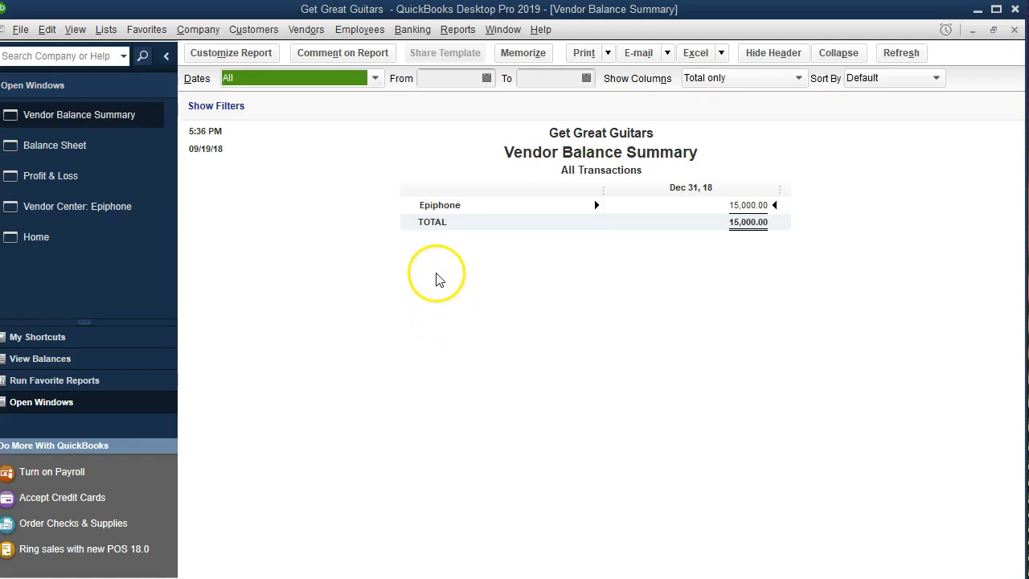
- Print the Vendor Balance Summary report from QuickBooks to the CutePDF Writer printer in portrait orientation
{"action": "left_click", "coordinate": [20, 30]}
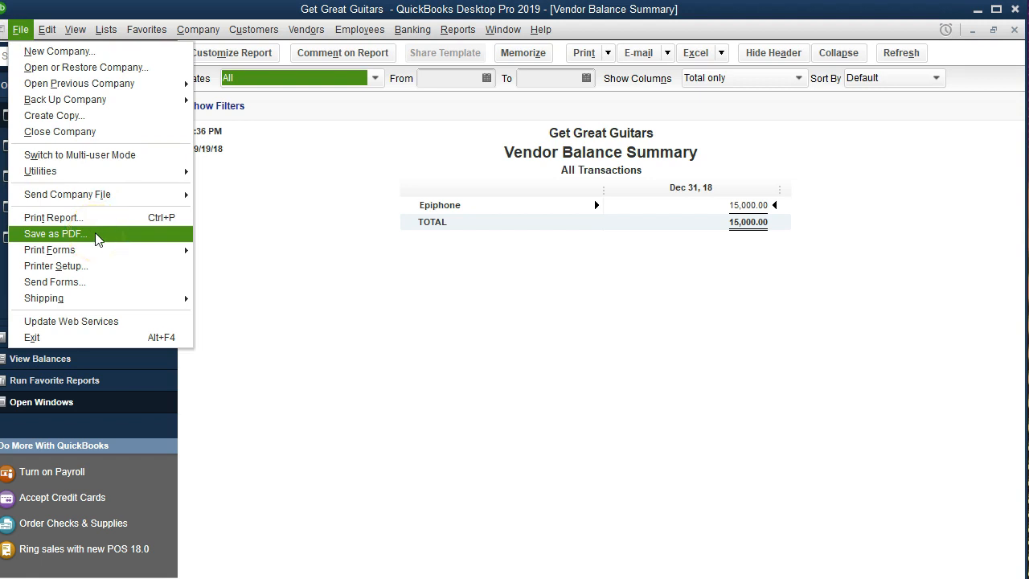
{"action": "left_click", "coordinate": [333, 277]}
{"action": "left_click", "coordinate": [605, 54]}
{"action": "left_click", "coordinate": [595, 74]}
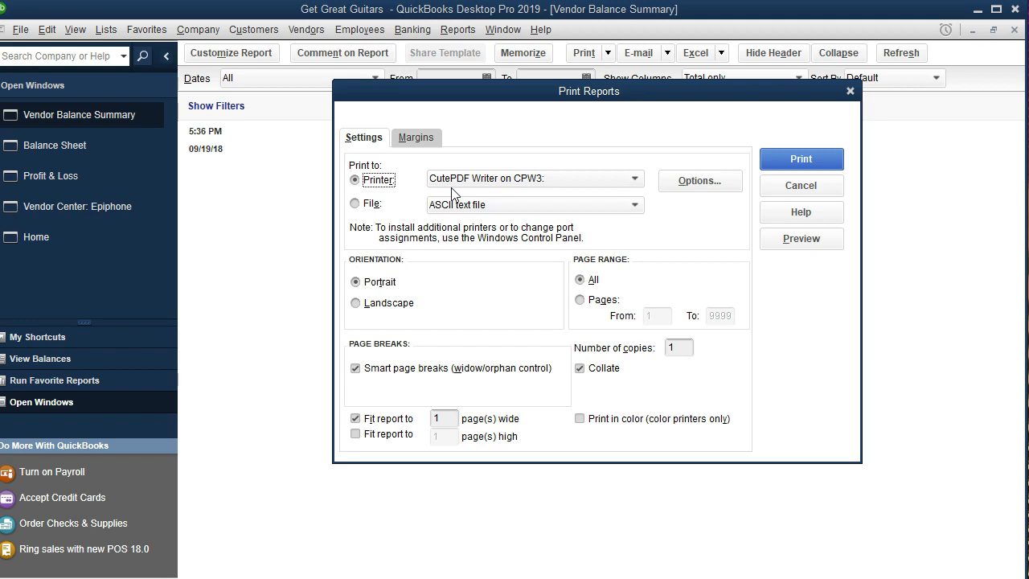
{"action": "left_click", "coordinate": [767, 158]}
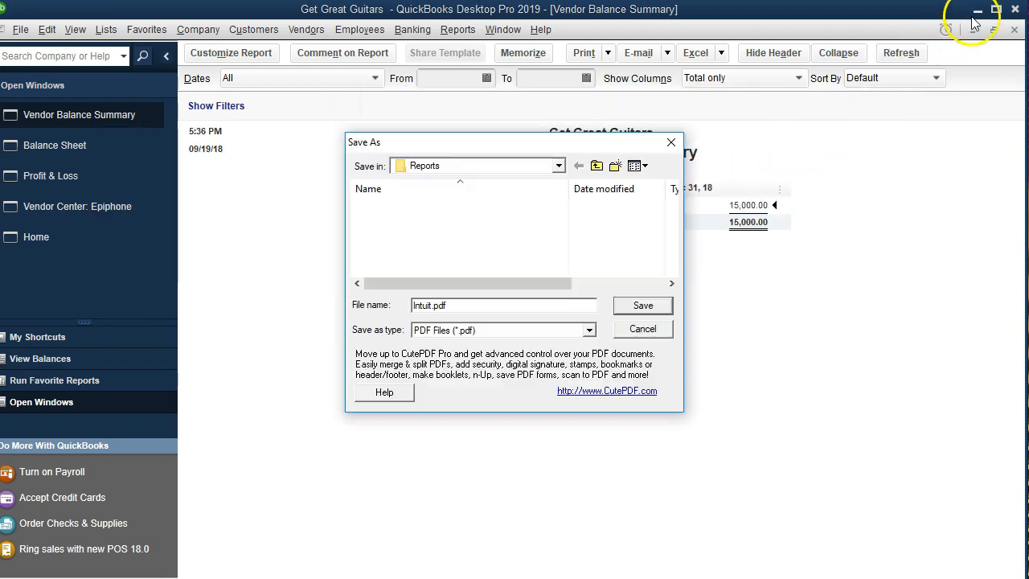
- Choose the Reports folder inside Get Great Guitars on the Desktop as the save location for the PDF
{"action": "left_click", "coordinate": [558, 165]}
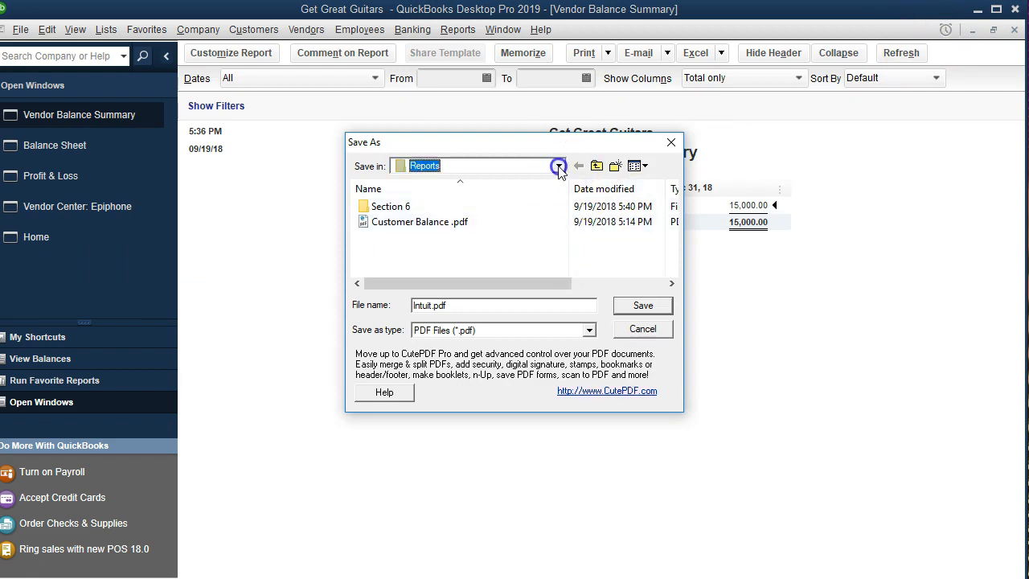
{"action": "left_click", "coordinate": [561, 183]}
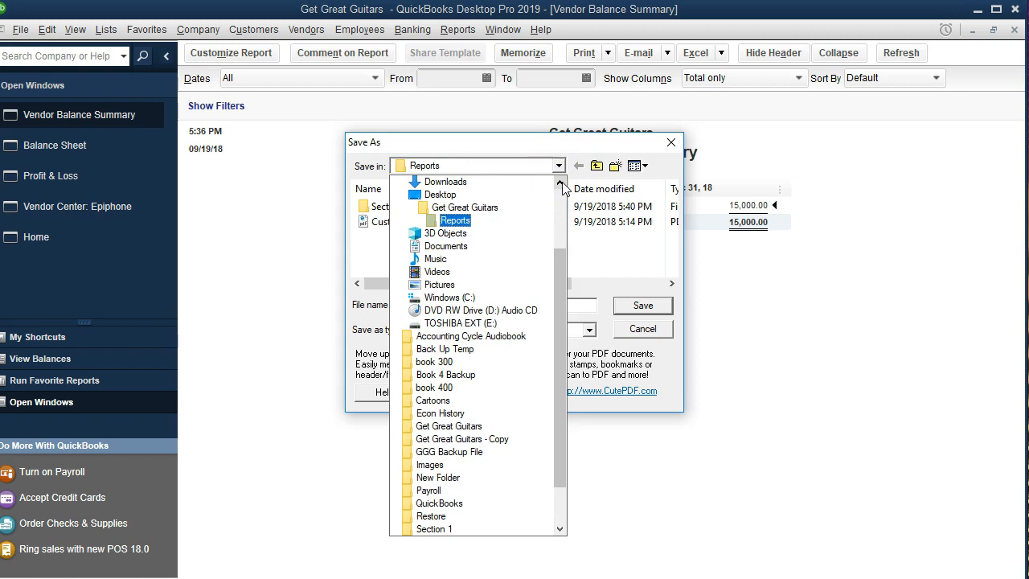
{"action": "left_click", "coordinate": [455, 220]}
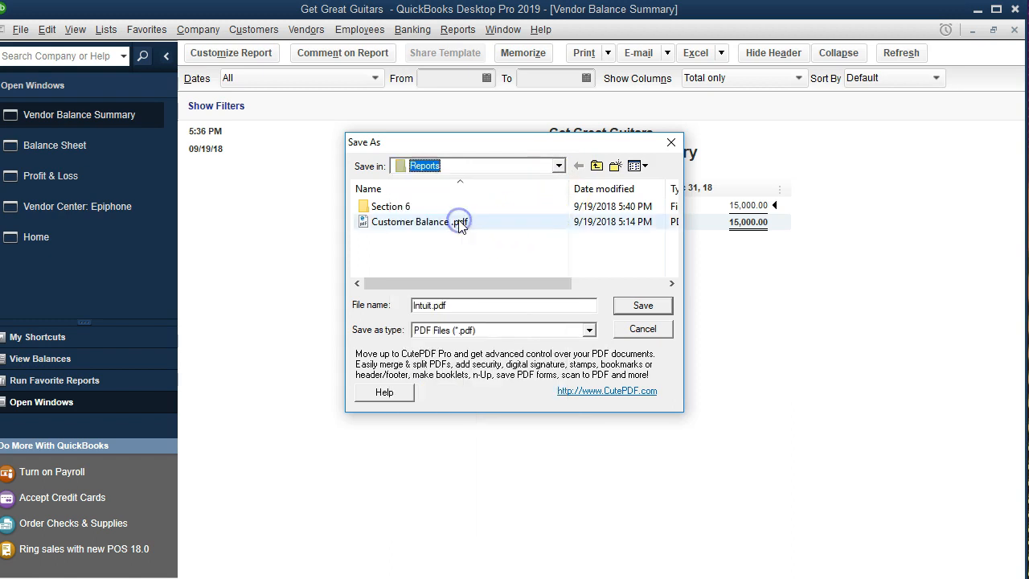
- Replace the default PDF file name with Vedor Balance.pdf
{"action": "left_click", "coordinate": [432, 306]}
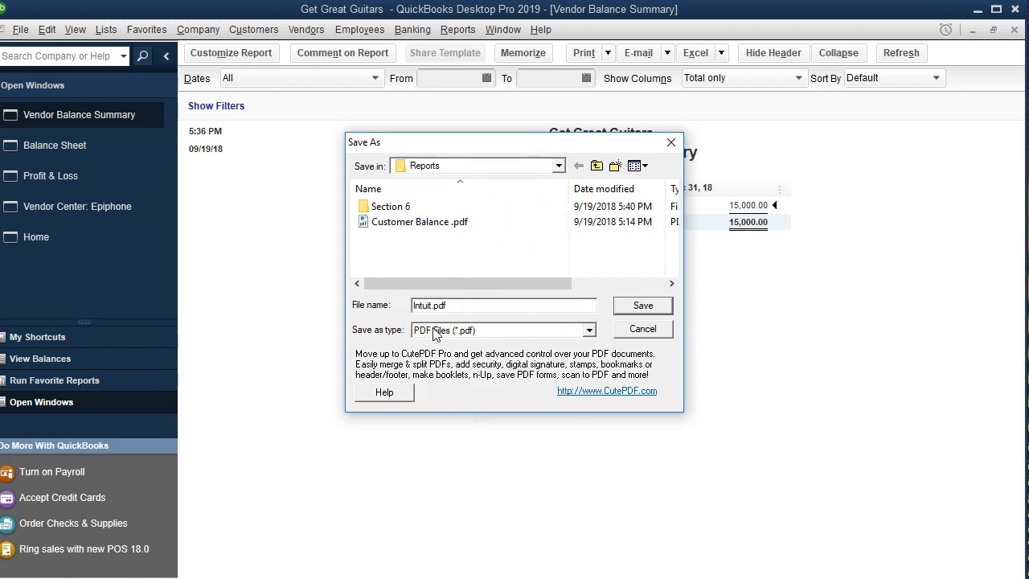
{"action": "key", "text": "Right"}
{"action": "key", "text": "Right"}
{"action": "key", "text": "Right"}
{"action": "key", "text": "BackSpace"}
{"action": "key", "text": "BackSpace"}
{"action": "key", "text": "BackSpace"}
{"action": "key", "text": "BackSpace"}
{"action": "key", "text": "BackSpace"}
{"action": "key", "text": "BackSpace"}
{"action": "type", "text": "Vedor Balance"}
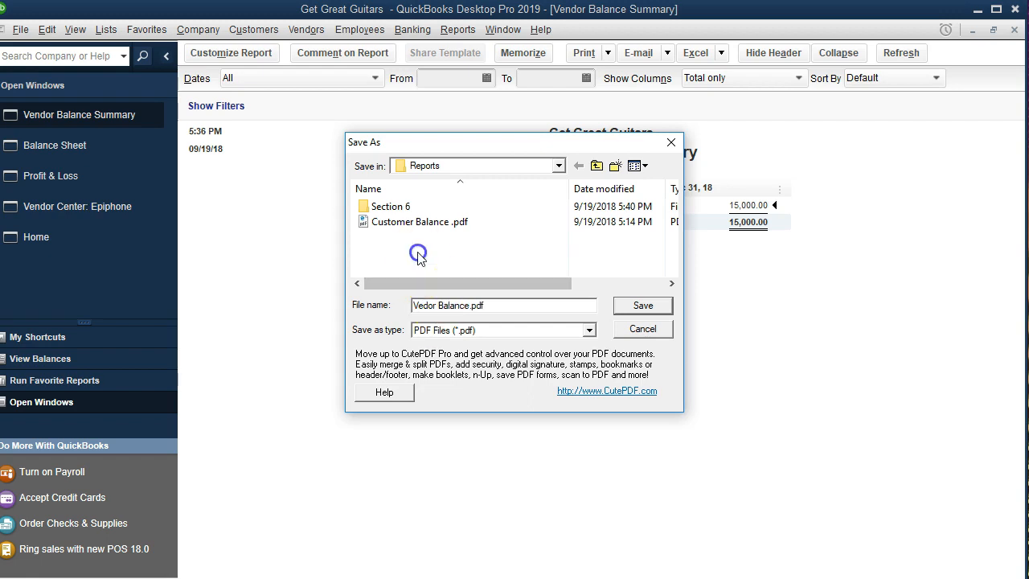
- Move the existing Customer Balance .pdf file from the Reports folder into the Section 6 folder
{"action": "left_click_drag", "start_coordinate": [391, 226], "coordinate": [392, 208]}
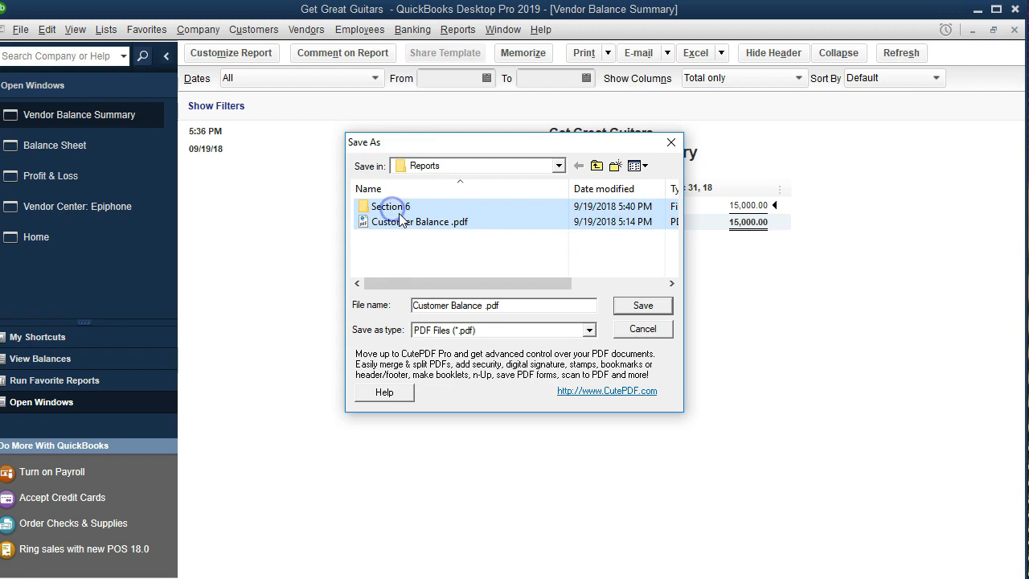
- Name the report file Vendor Balance .pdf and save it in the Section 6 folder
{"action": "left_click", "coordinate": [451, 306]}
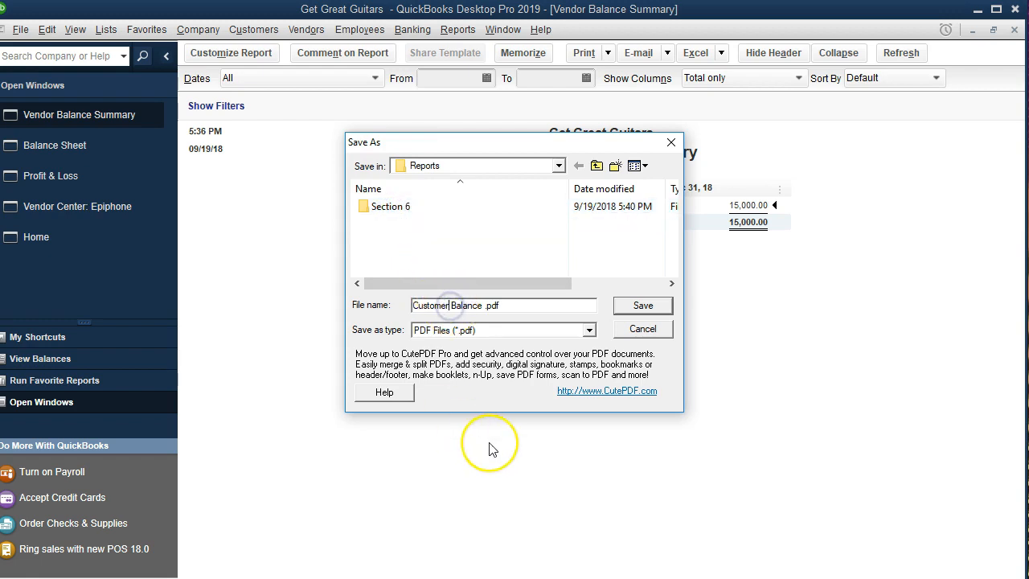
{"action": "key", "text": "BackSpace"}
{"action": "key", "text": "BackSpace"}
{"action": "key", "text": "BackSpace"}
{"action": "key", "text": "BackSpace"}
{"action": "key", "text": "BackSpace"}
{"action": "key", "text": "BackSpace"}
{"action": "key", "text": "BackSpace"}
{"action": "key", "text": "BackSpace"}
{"action": "type", "text": "Vendor"}
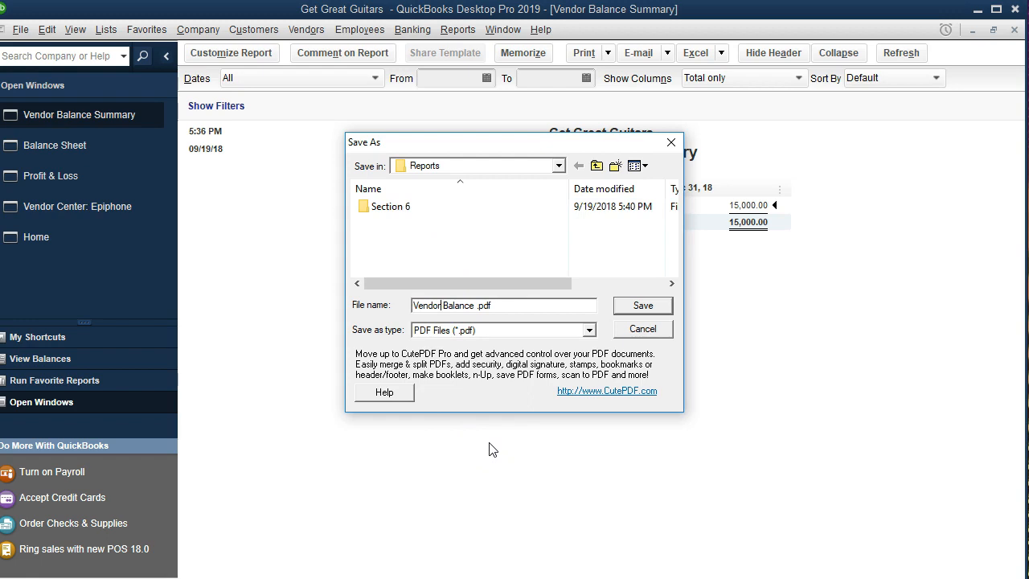
{"action": "double_click", "coordinate": [394, 209]}
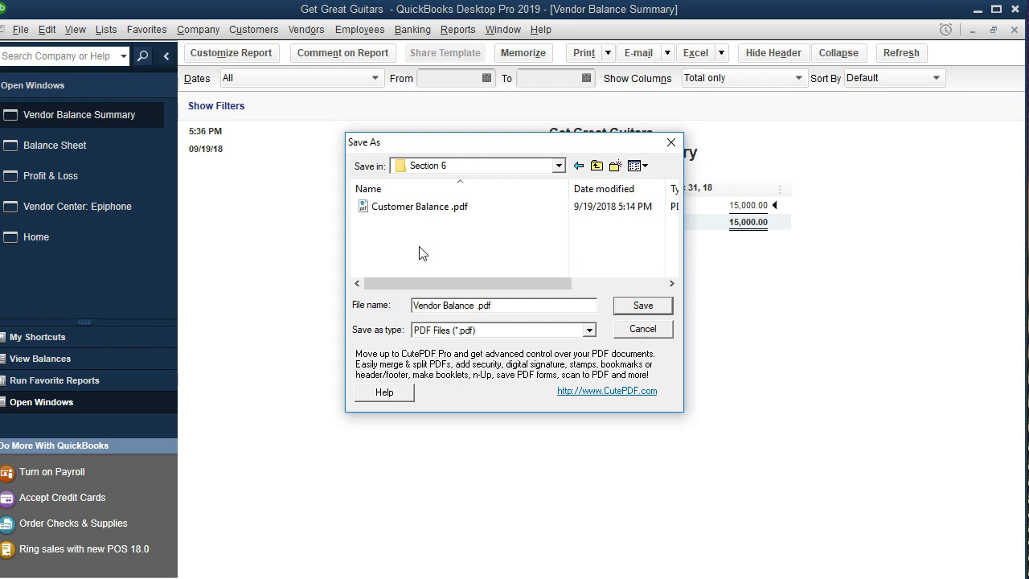
{"action": "left_click", "coordinate": [656, 314]}
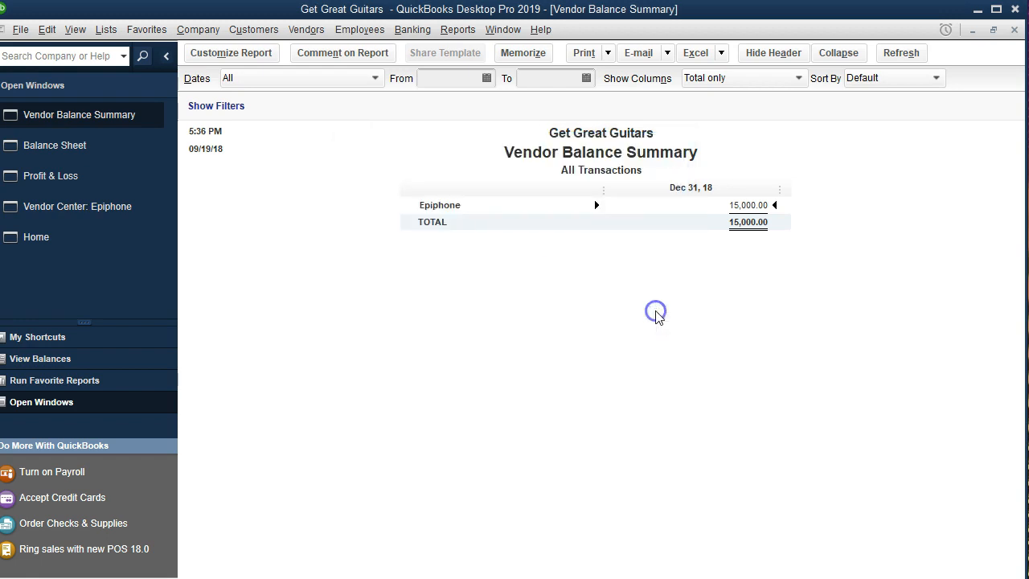